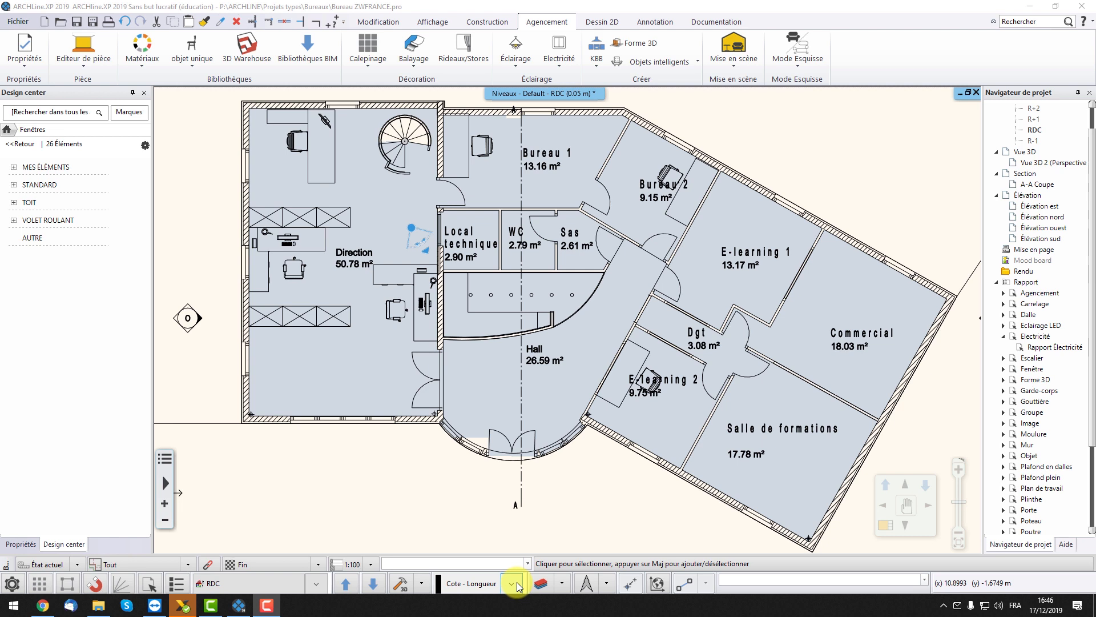
Step: Turn on the Electricité layer so the electrical symbols show on the RDC floor plan
{"action": "left_click", "coordinate": [516, 581]}
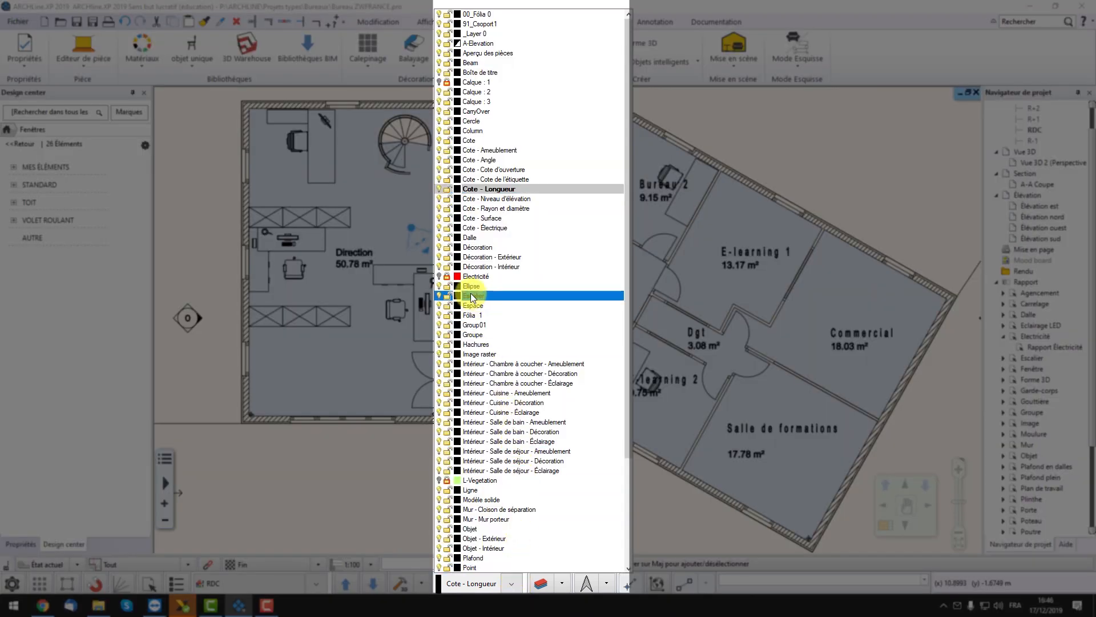
{"action": "left_click", "coordinate": [447, 276]}
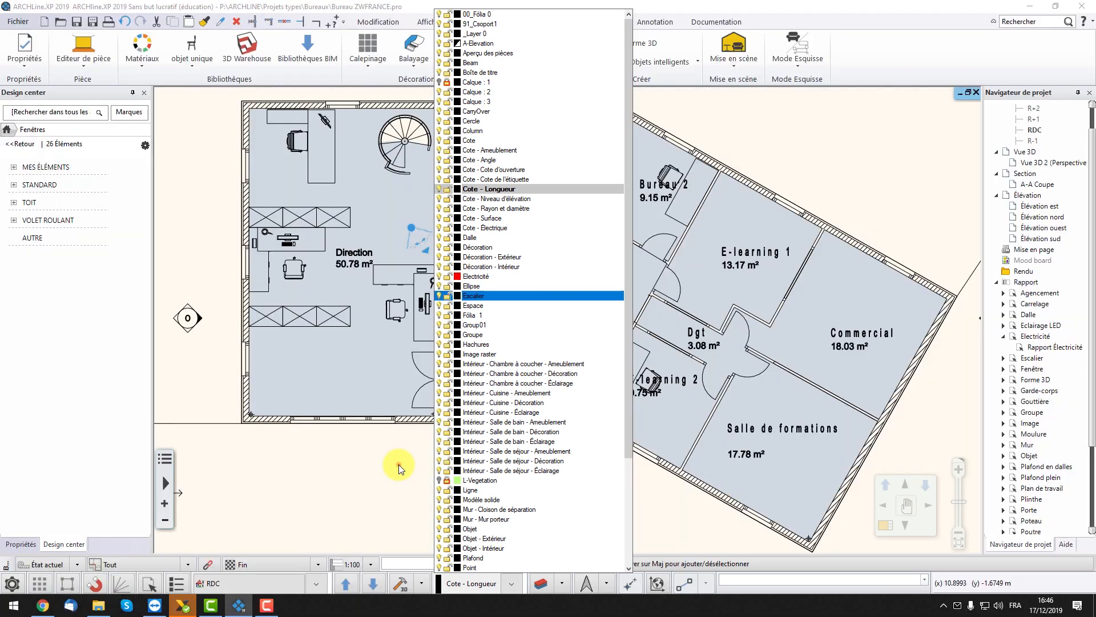
{"action": "left_click", "coordinate": [398, 464]}
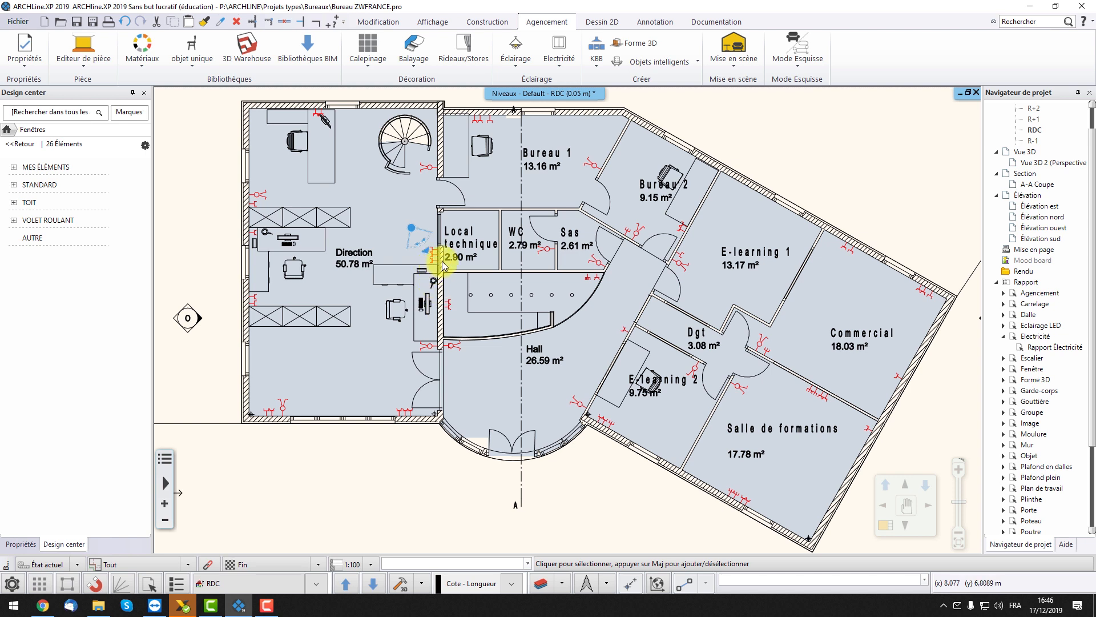
Step: Examine the wall socket and RJ45 outlet beside the wooden desk in Vue 3D 2, and return to the RDC plan
{"action": "scroll", "coordinate": [437, 268], "scroll_direction": "up", "scroll_amount": 2}
{"action": "scroll", "coordinate": [473, 274], "scroll_direction": "up", "scroll_amount": 5}
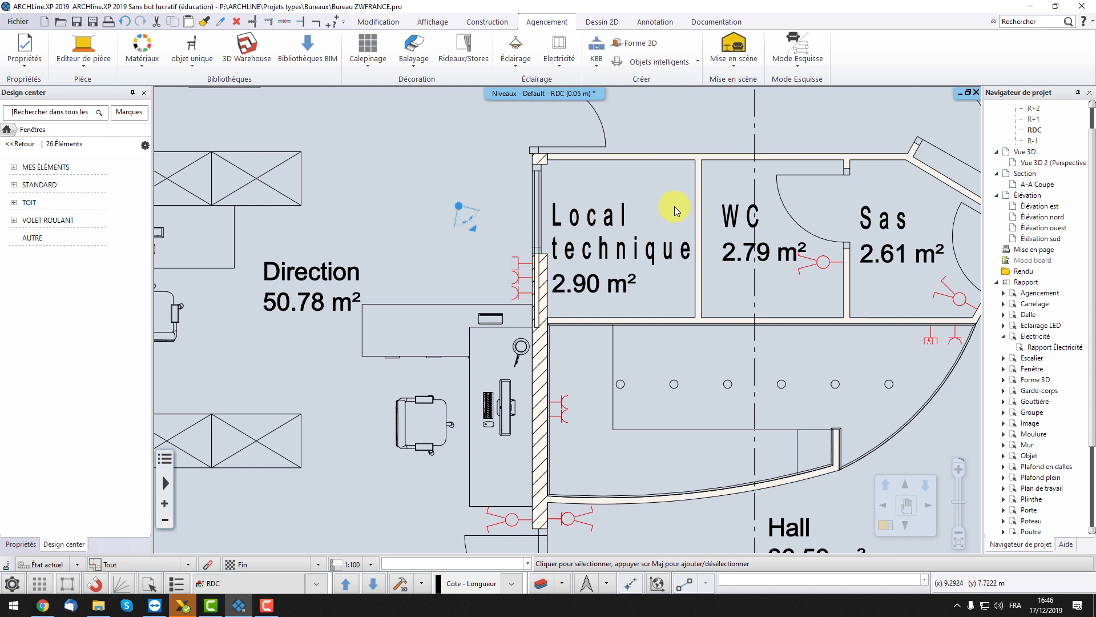
{"action": "left_click", "coordinate": [1057, 165]}
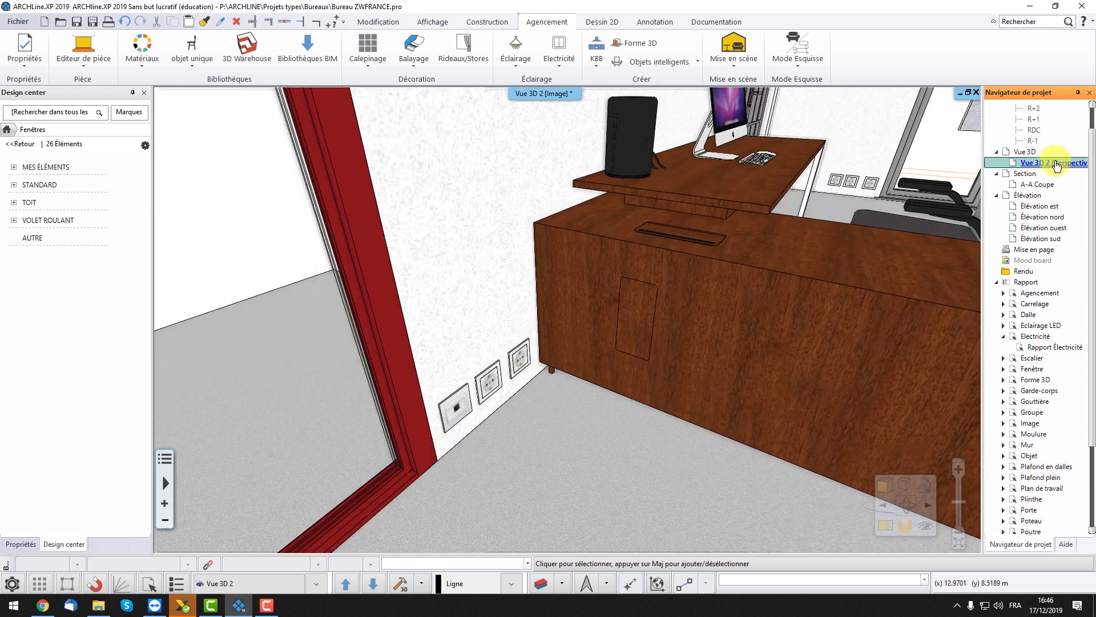
{"action": "left_click", "coordinate": [525, 348]}
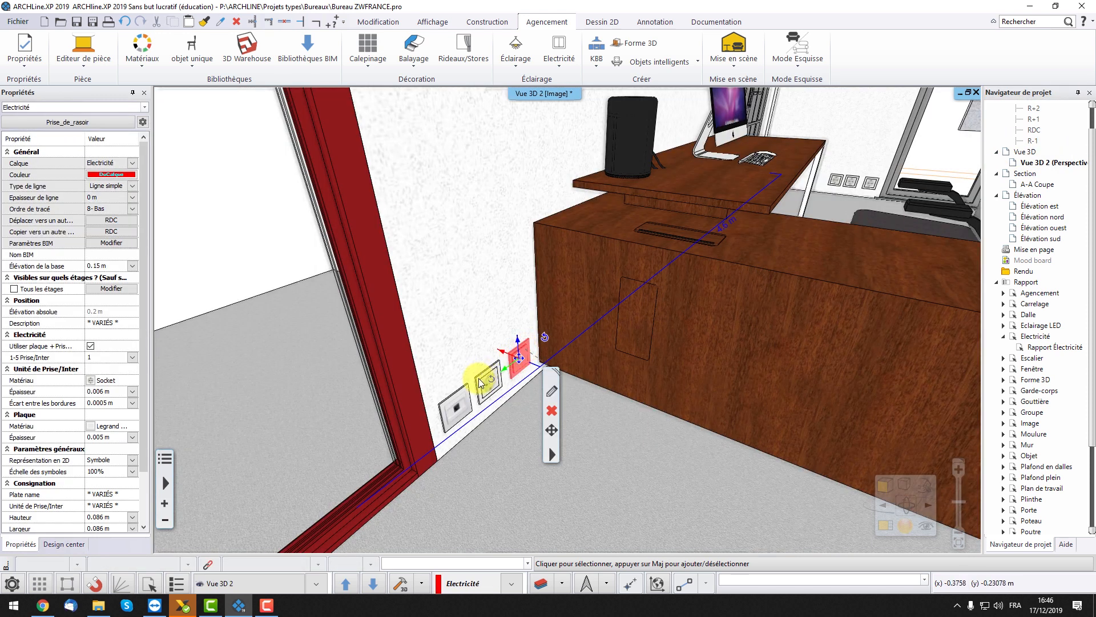
{"action": "left_click", "coordinate": [467, 396]}
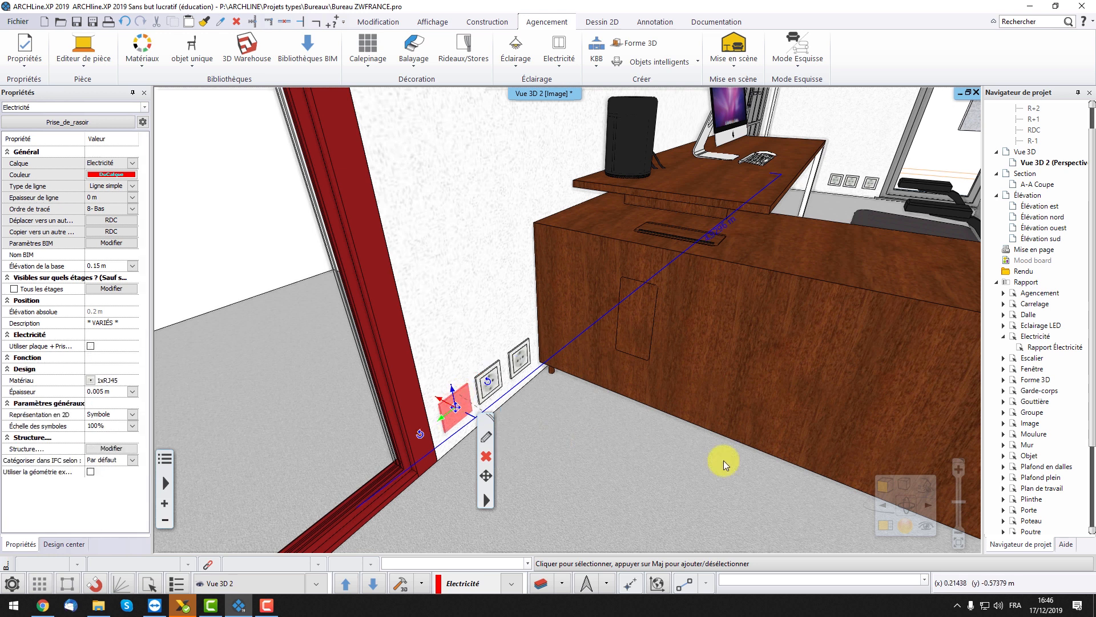
{"action": "left_click", "coordinate": [1034, 131]}
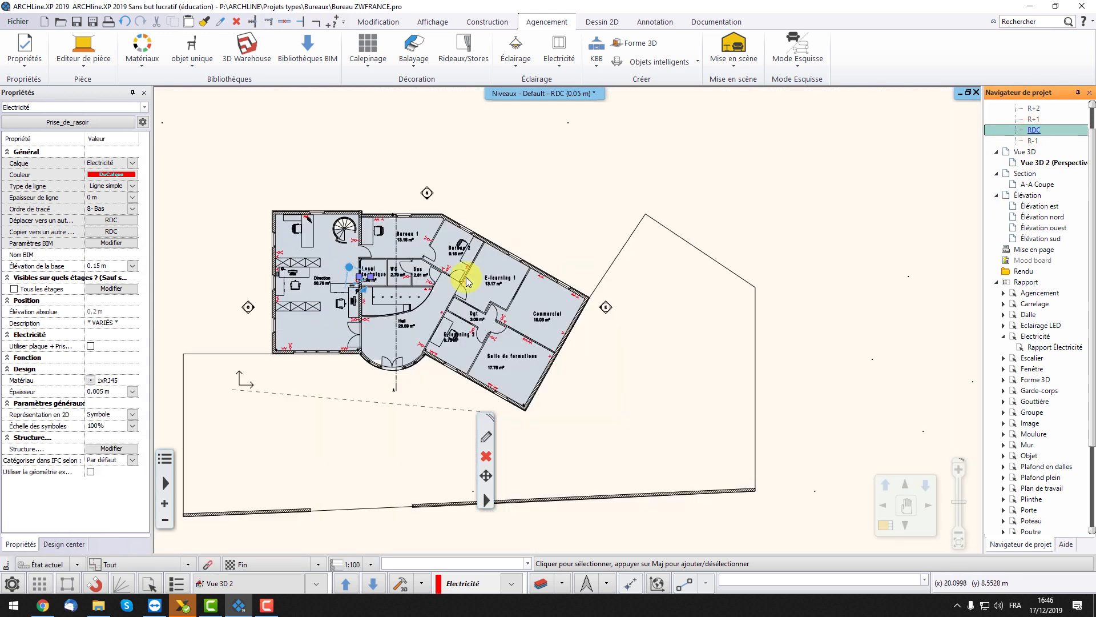
{"action": "scroll", "coordinate": [215, 282], "scroll_direction": "up", "scroll_amount": 3}
{"action": "left_click", "coordinate": [553, 135]}
{"action": "middle_click_drag", "start_coordinate": [600, 263], "coordinate": [568, 265]}
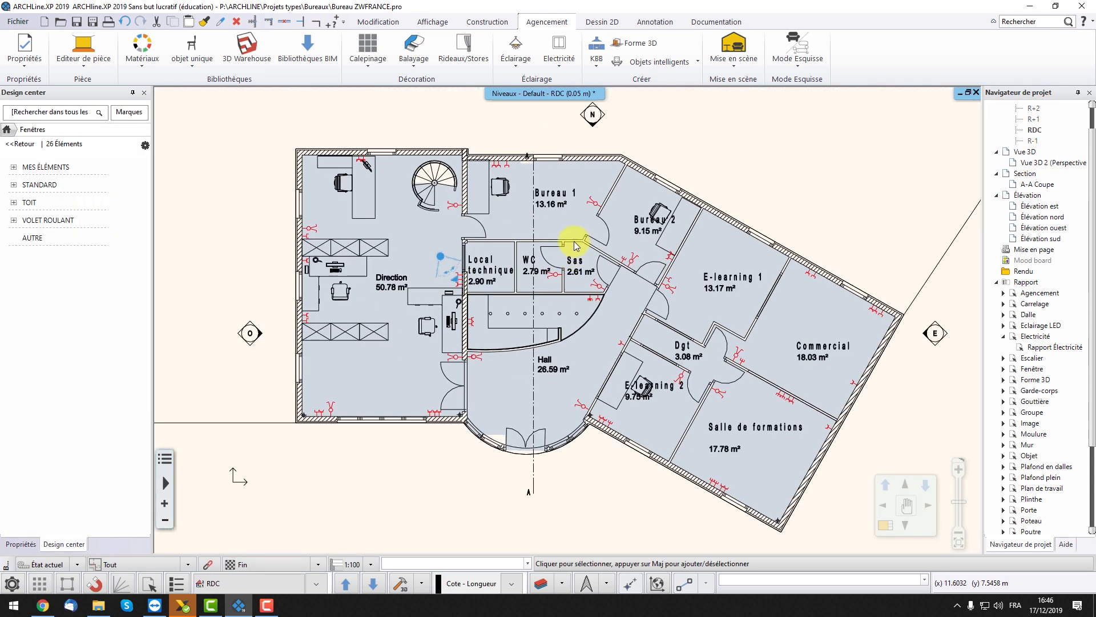
Step: Generate elevation labels for all electrical fixtures on the RDC plan using the Toutes les élévations option
{"action": "left_click", "coordinate": [561, 66]}
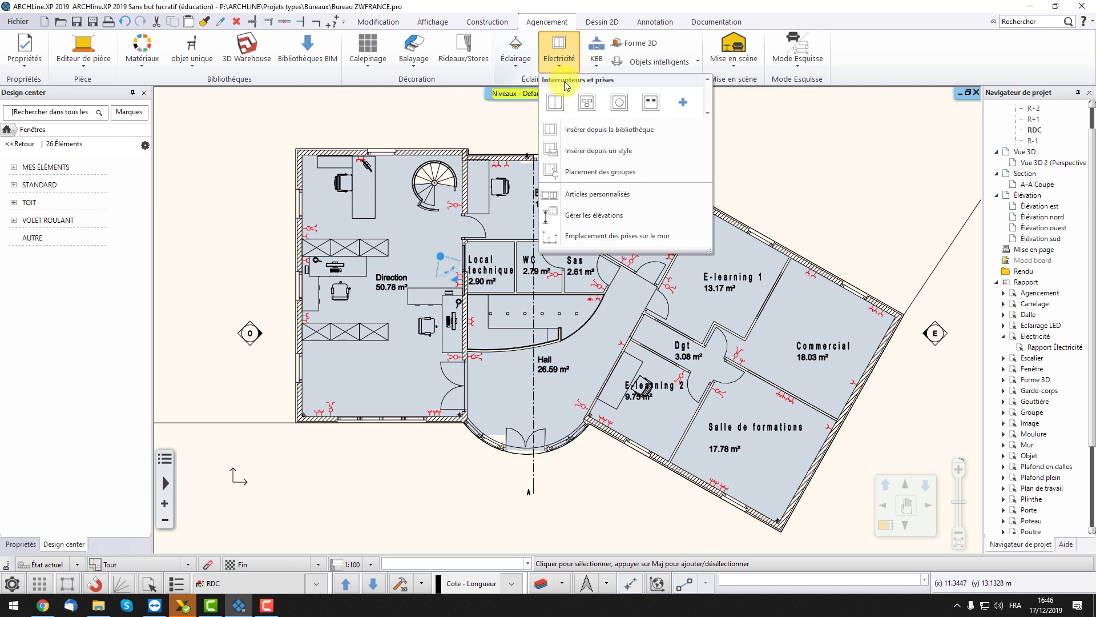
{"action": "left_click", "coordinate": [620, 218]}
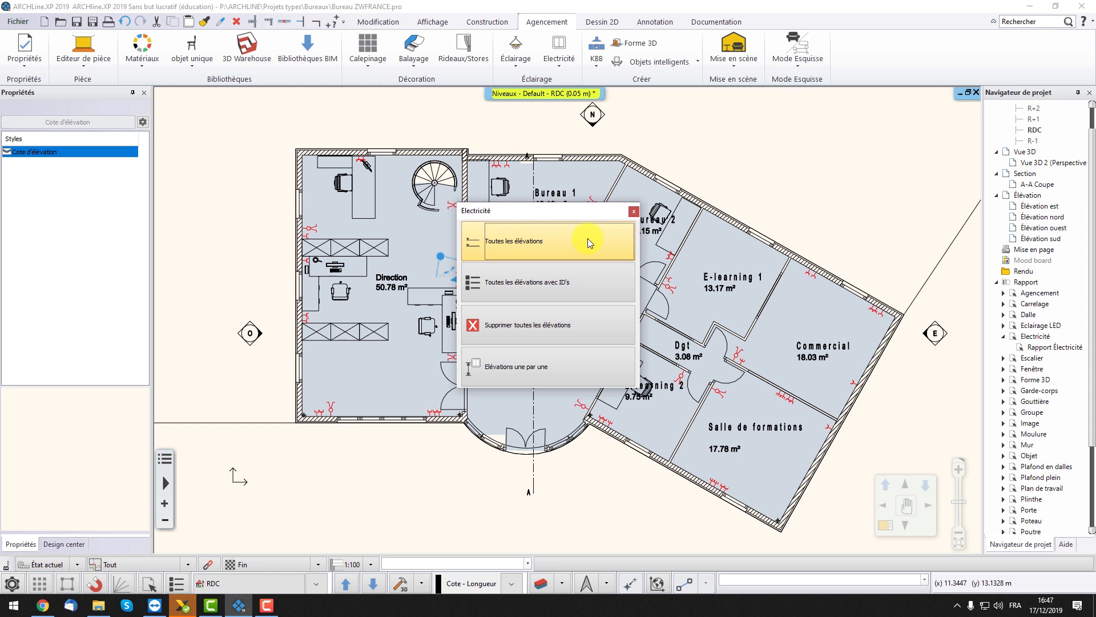
{"action": "left_click", "coordinate": [587, 238]}
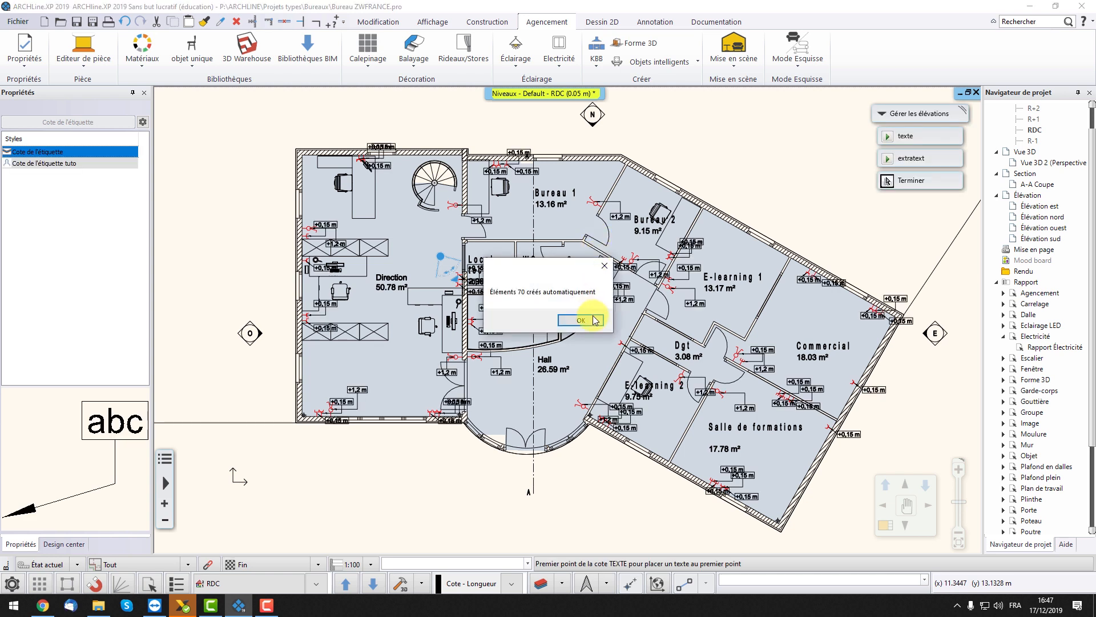
{"action": "left_click", "coordinate": [581, 320]}
Step: Select all similar elevation labels and apply the style "Cote de l'étiquette tuto" to them
{"action": "scroll", "coordinate": [362, 399], "scroll_direction": "up", "scroll_amount": 5}
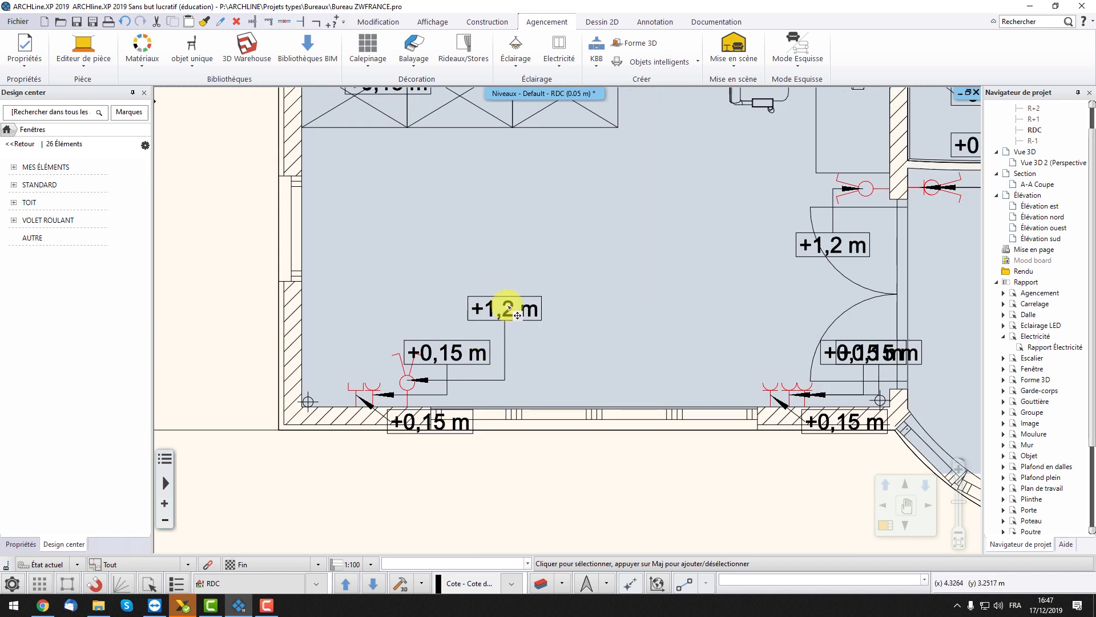
{"action": "left_click", "coordinate": [506, 320]}
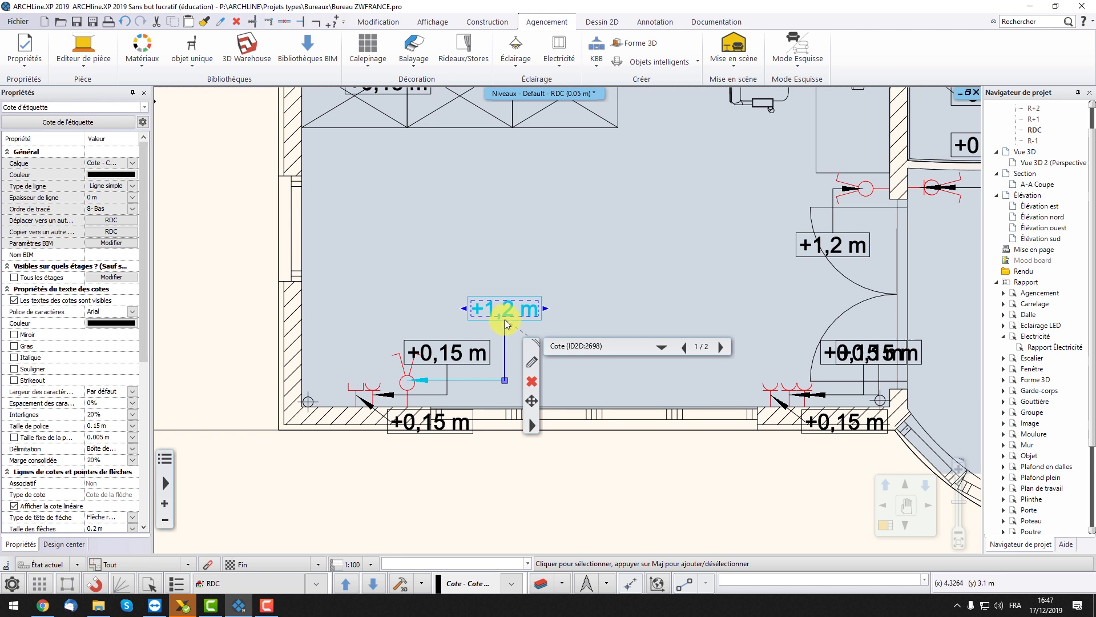
{"action": "right_click", "coordinate": [505, 323]}
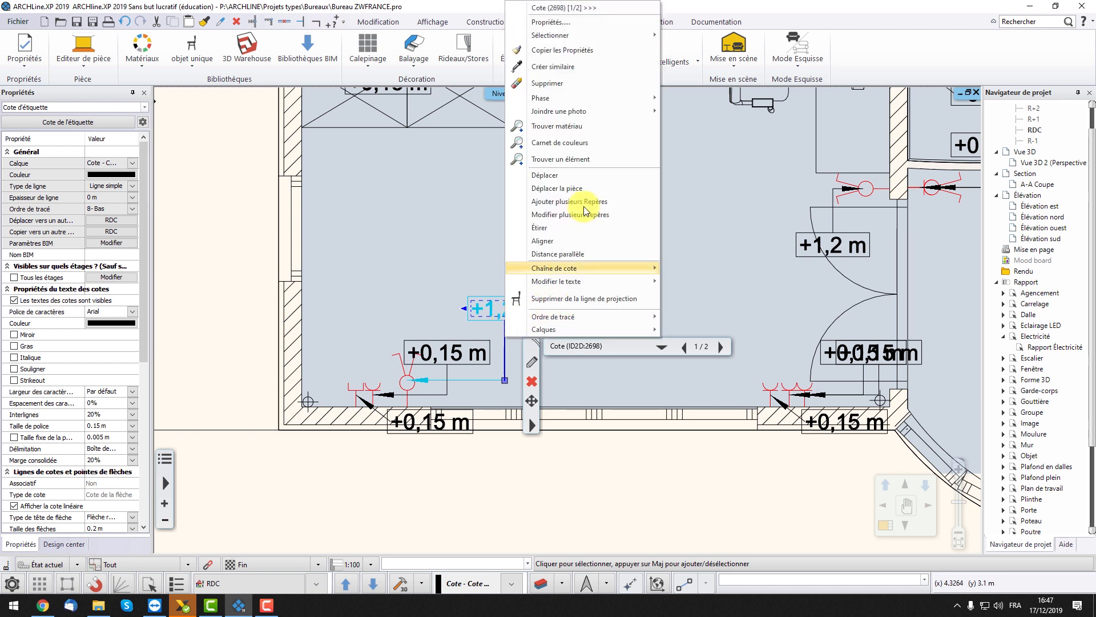
{"action": "mouse_move", "coordinate": [604, 41]}
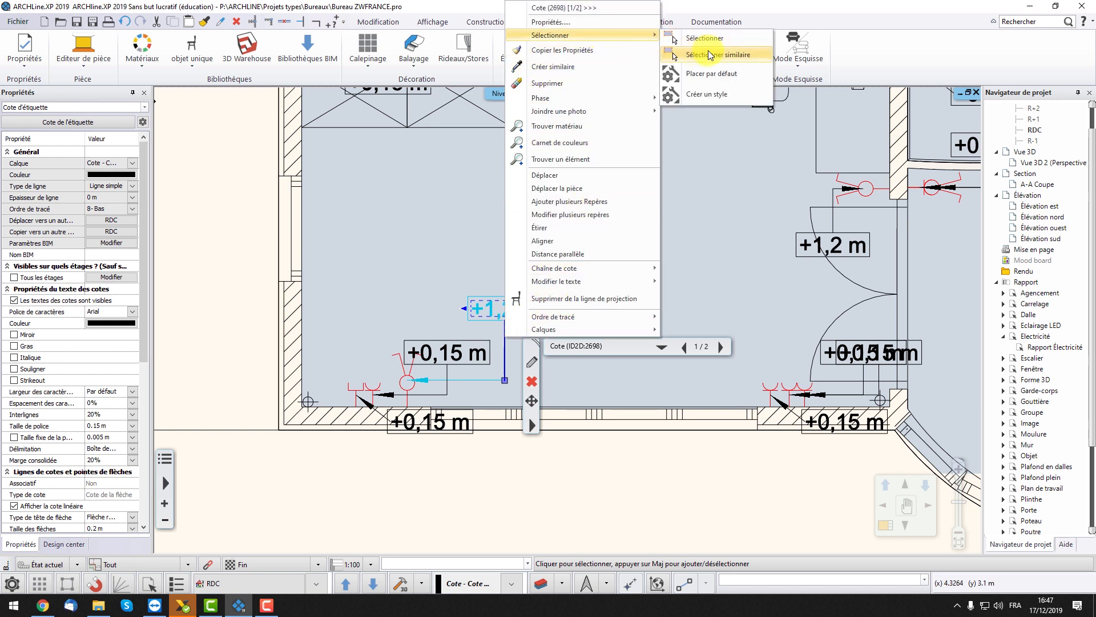
{"action": "left_click", "coordinate": [634, 50]}
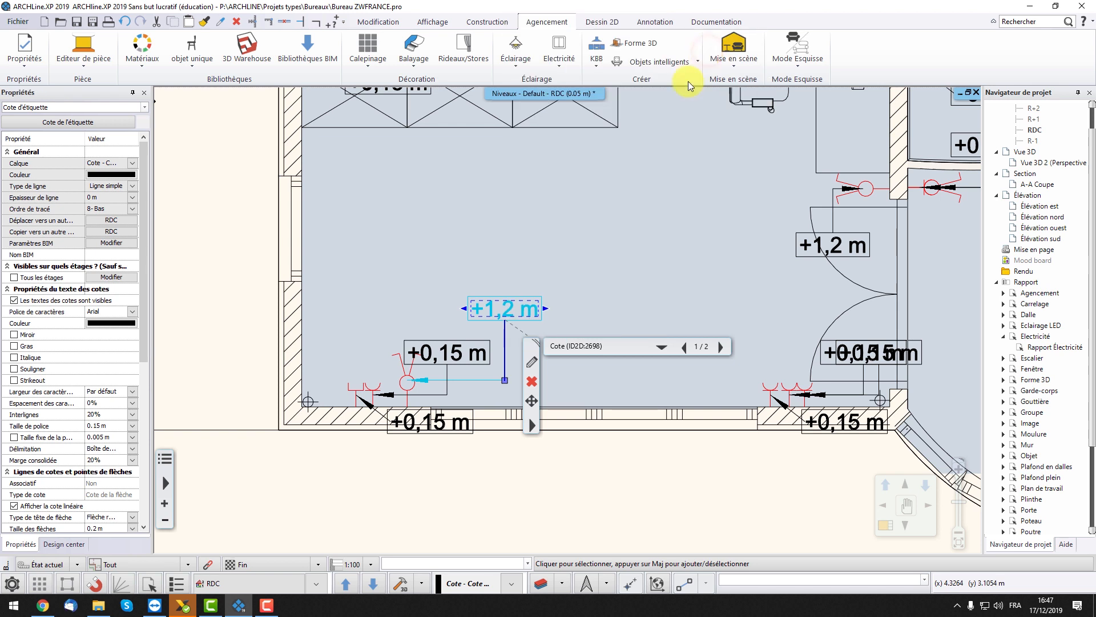
{"action": "left_click", "coordinate": [111, 121]}
{"action": "left_click", "coordinate": [78, 146]}
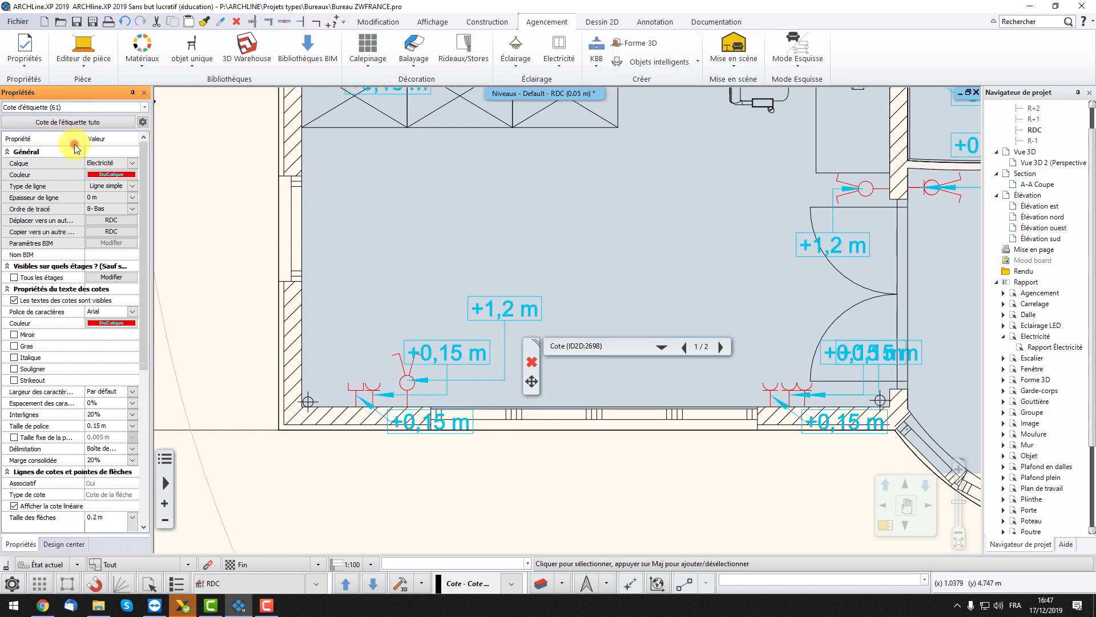
{"action": "left_click", "coordinate": [213, 208]}
Step: Dimension the outlet positions along the Direction room's lower wall, placing the dimension line inside the room
{"action": "scroll", "coordinate": [706, 275], "scroll_direction": "down", "scroll_amount": 4}
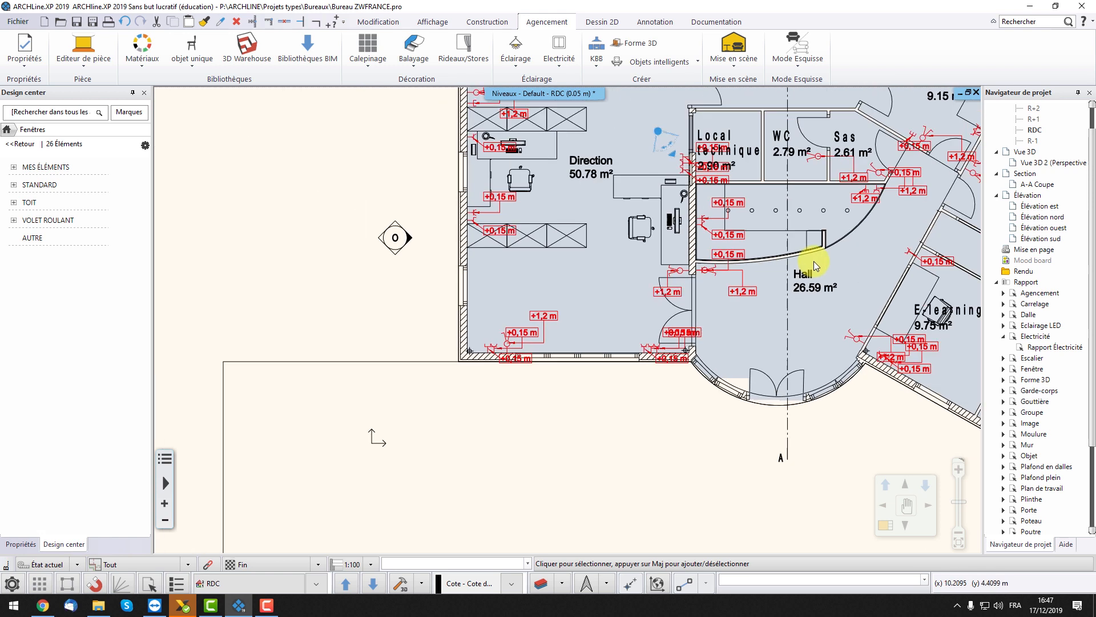
{"action": "scroll", "coordinate": [814, 262], "scroll_direction": "down", "scroll_amount": 5}
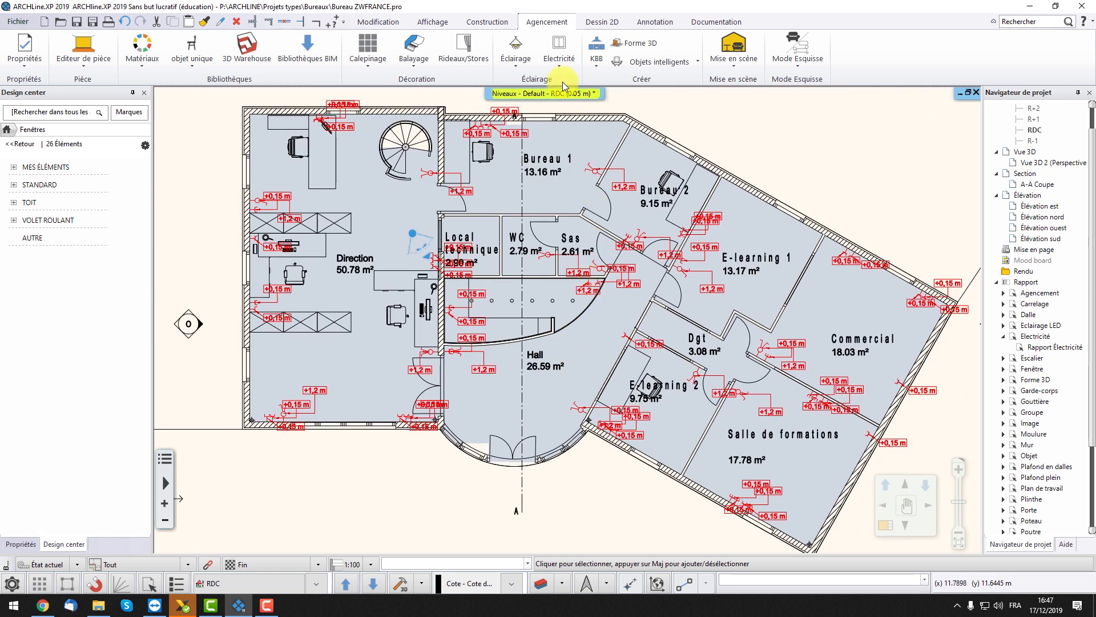
{"action": "left_click", "coordinate": [558, 64]}
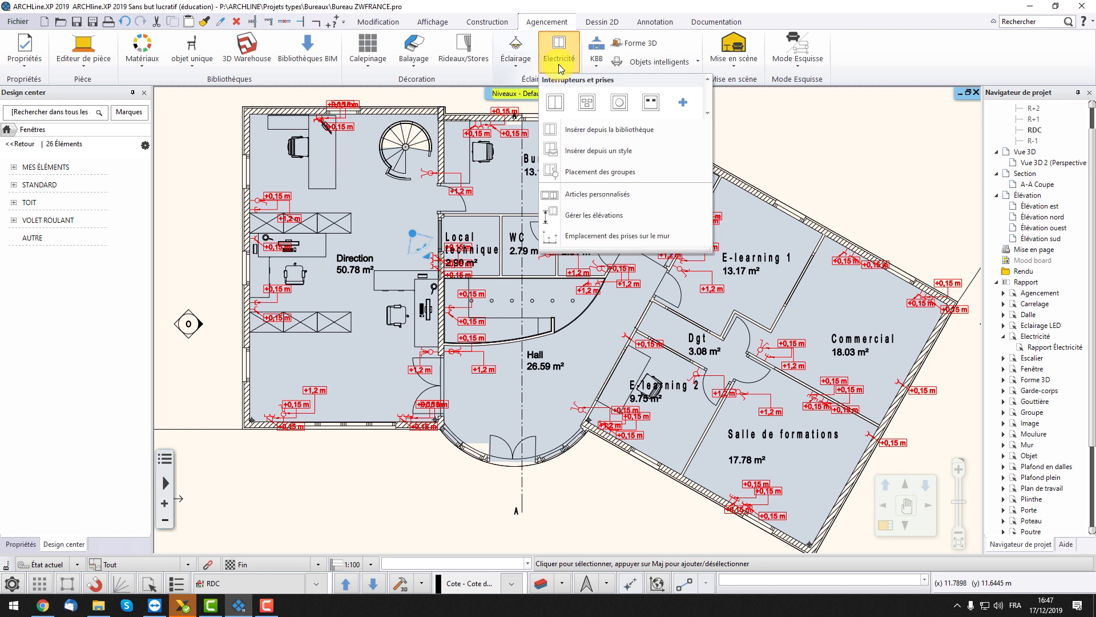
{"action": "left_click", "coordinate": [591, 235]}
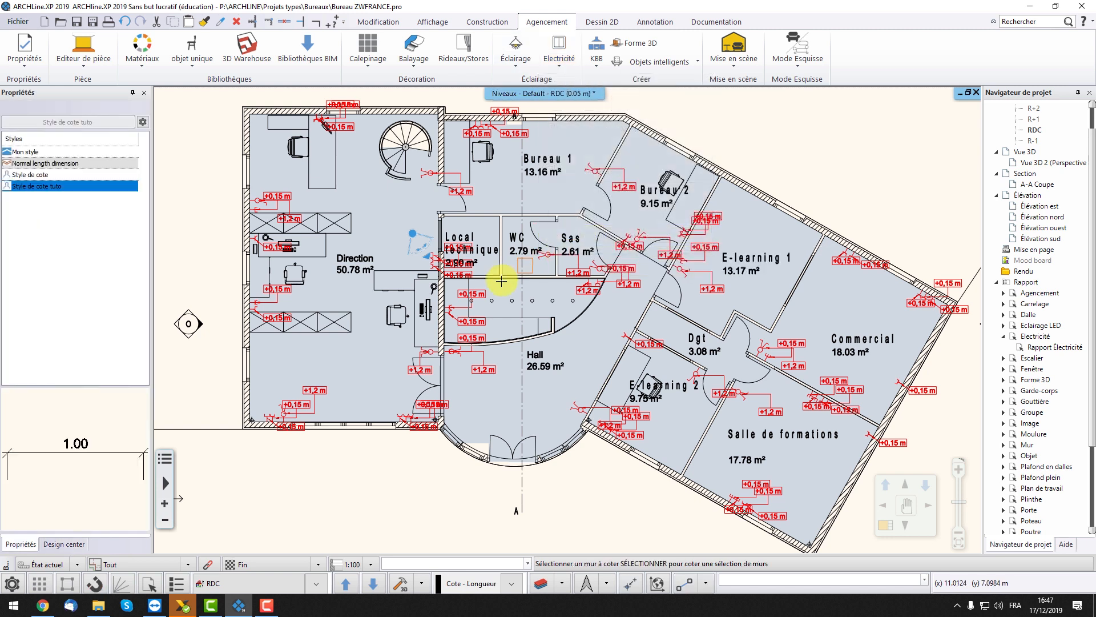
{"action": "scroll", "coordinate": [340, 392], "scroll_direction": "up", "scroll_amount": 5}
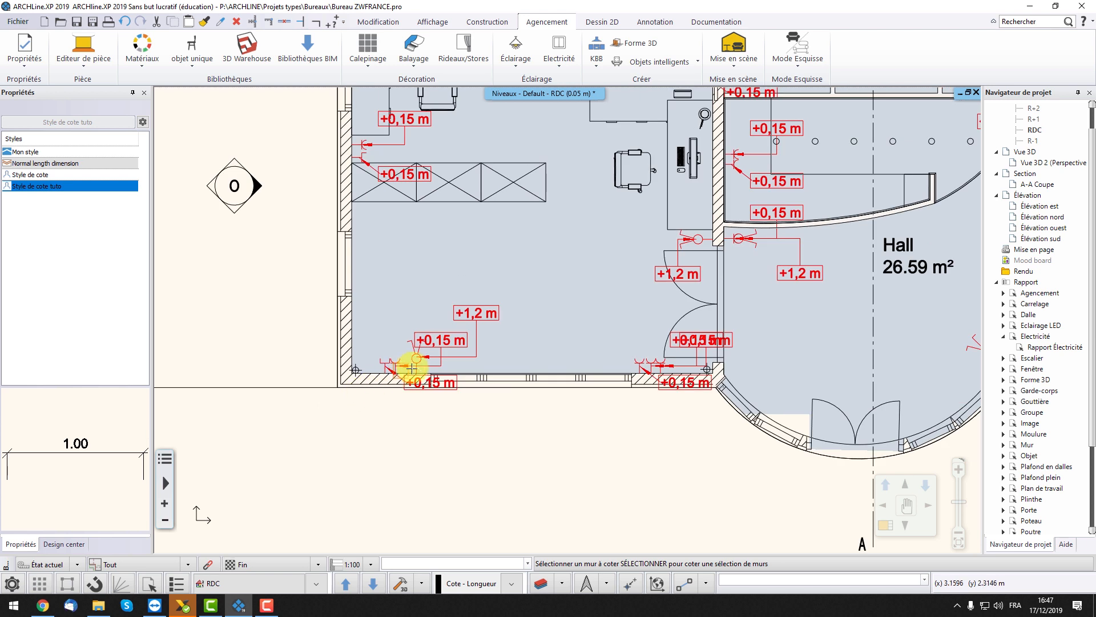
{"action": "left_click", "coordinate": [406, 361]}
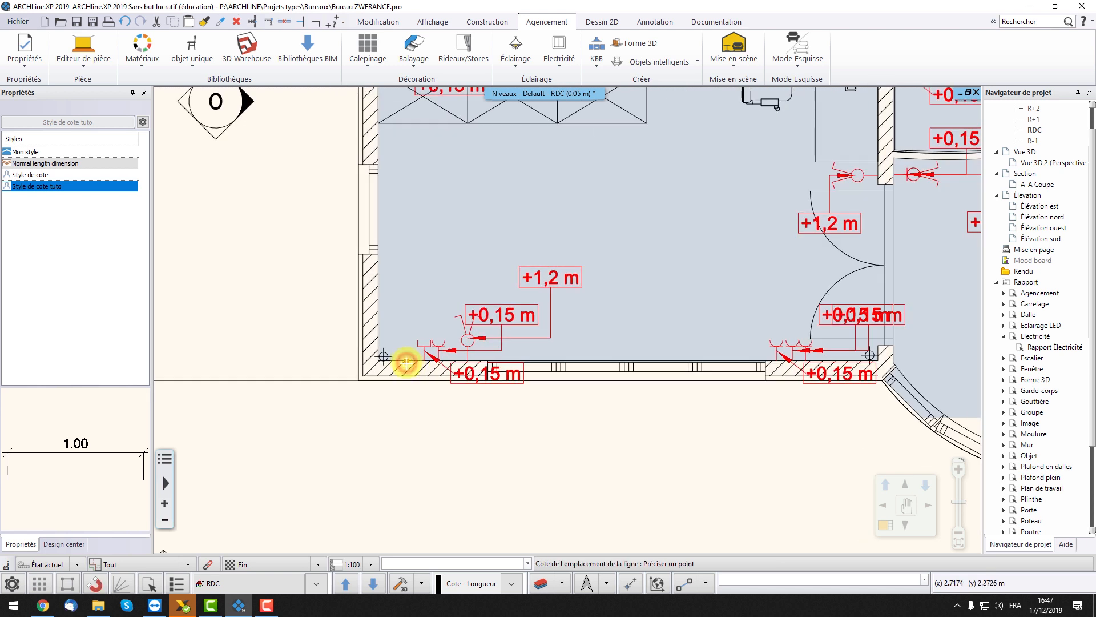
{"action": "left_click", "coordinate": [421, 282]}
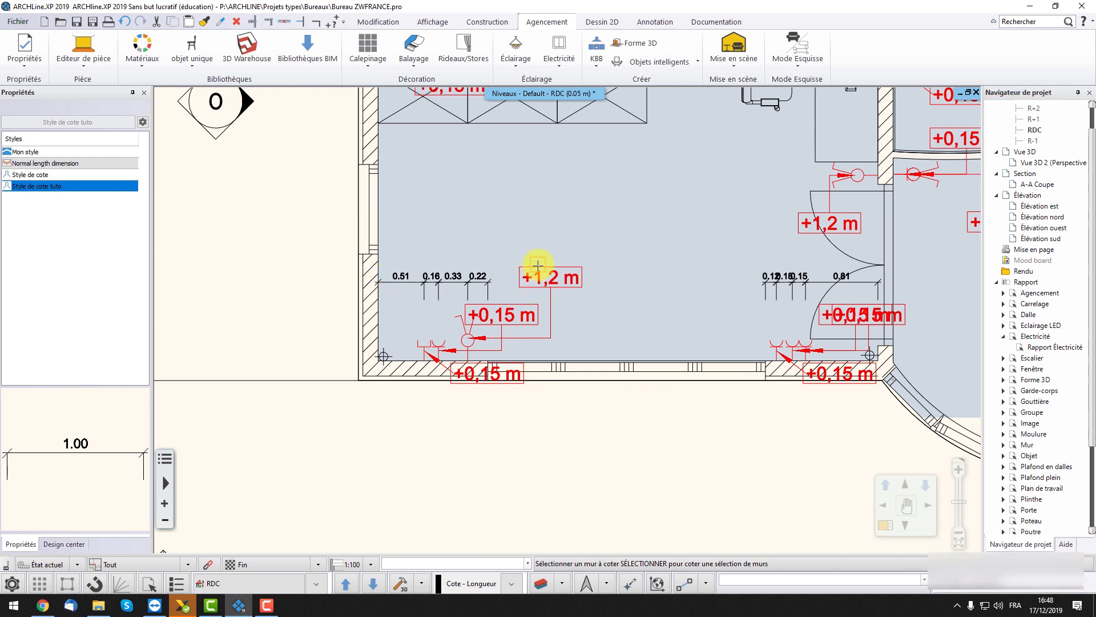
Step: Dimension the outlet positions along the outer walls of the Direction room and the upper wall of Bureau 1
{"action": "scroll", "coordinate": [538, 266], "scroll_direction": "down", "scroll_amount": 3}
{"action": "scroll", "coordinate": [368, 260], "scroll_direction": "up", "scroll_amount": 5}
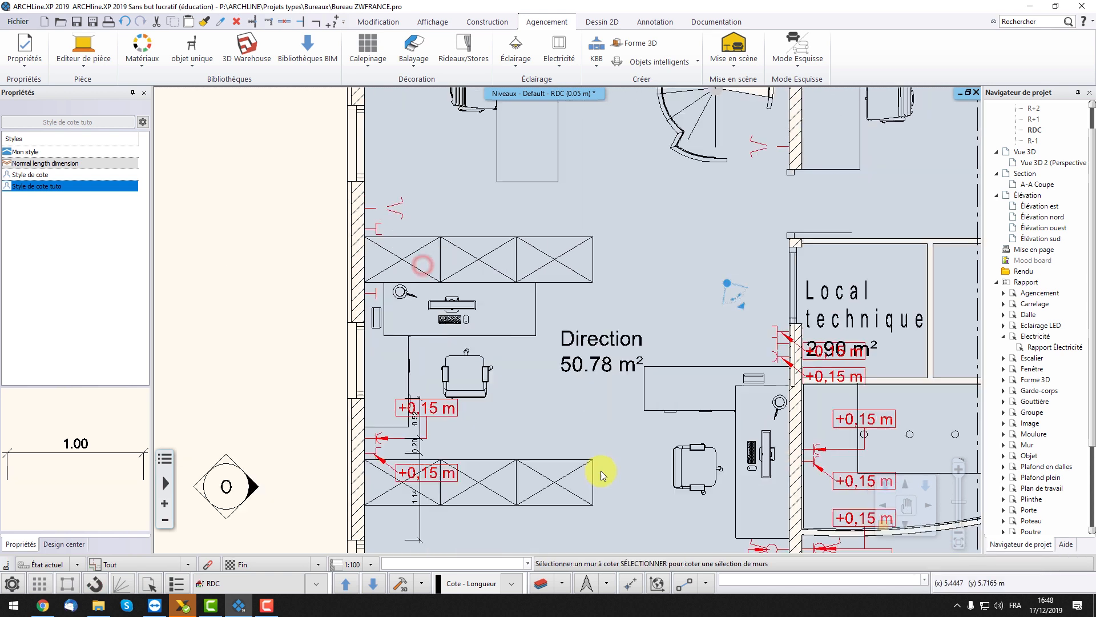
{"action": "middle_click_drag", "start_coordinate": [605, 239], "coordinate": [561, 451]}
{"action": "left_click", "coordinate": [585, 225]}
{"action": "left_click", "coordinate": [582, 281]}
{"action": "middle_click_drag", "start_coordinate": [857, 240], "coordinate": [558, 215]}
{"action": "left_click", "coordinate": [753, 213]}
{"action": "left_click", "coordinate": [756, 249]}
{"action": "left_click", "coordinate": [498, 304]}
{"action": "middle_click_drag", "start_coordinate": [800, 297], "coordinate": [531, 240]}
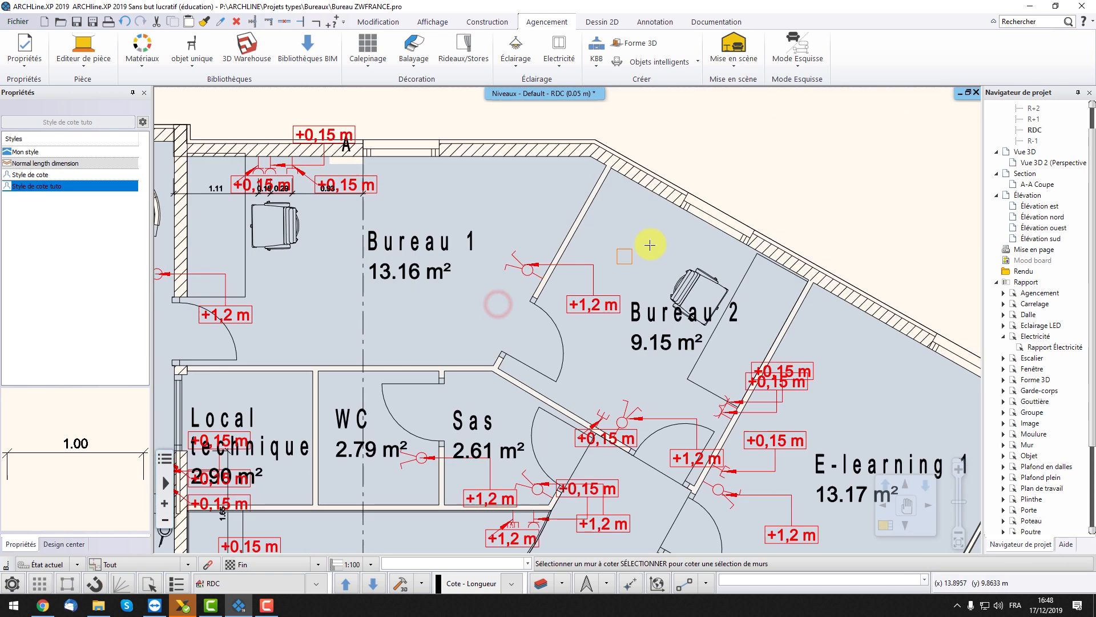
Step: Dimension the outlet positions along the walls of Bureau 2, E-learning 1 and Commercial, including the partition shared with Salle de formations
{"action": "left_click", "coordinate": [772, 342]}
{"action": "left_click", "coordinate": [732, 329]}
{"action": "left_click", "coordinate": [416, 505]}
{"action": "left_click", "coordinate": [578, 319]}
{"action": "scroll", "coordinate": [577, 319], "scroll_direction": "down", "scroll_amount": 2}
{"action": "middle_click_drag", "start_coordinate": [628, 457], "coordinate": [562, 227]}
{"action": "left_click", "coordinate": [894, 372]}
{"action": "left_click", "coordinate": [867, 364]}
{"action": "left_click", "coordinate": [757, 351]}
{"action": "left_click", "coordinate": [742, 369]}
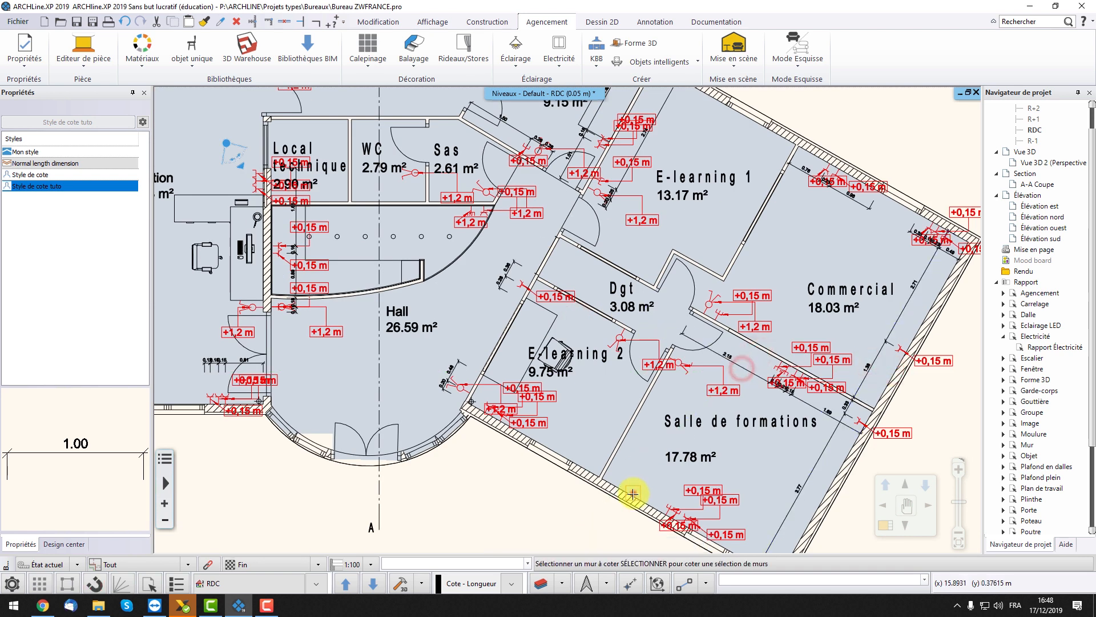
Step: Dimension the outlets along the lower walls of Salle de formations and E-learning 2 and the Commercial side of the partition, and end the command
{"action": "left_click", "coordinate": [633, 494]}
{"action": "left_click", "coordinate": [638, 464]}
{"action": "left_click", "coordinate": [600, 317]}
{"action": "left_click", "coordinate": [598, 342]}
{"action": "left_click", "coordinate": [725, 322]}
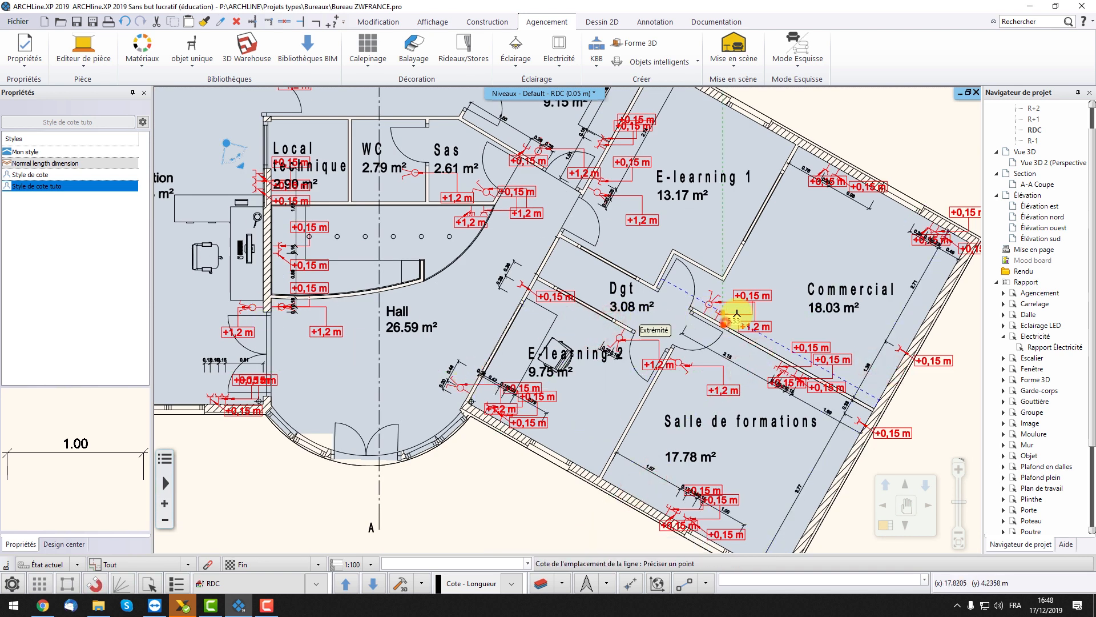
{"action": "left_click", "coordinate": [737, 313]}
{"action": "left_click", "coordinate": [431, 196]}
{"action": "left_click", "coordinate": [567, 318]}
{"action": "scroll", "coordinate": [567, 318], "scroll_direction": "down", "scroll_amount": 1}
{"action": "middle_click_drag", "start_coordinate": [568, 318], "coordinate": [617, 360]}
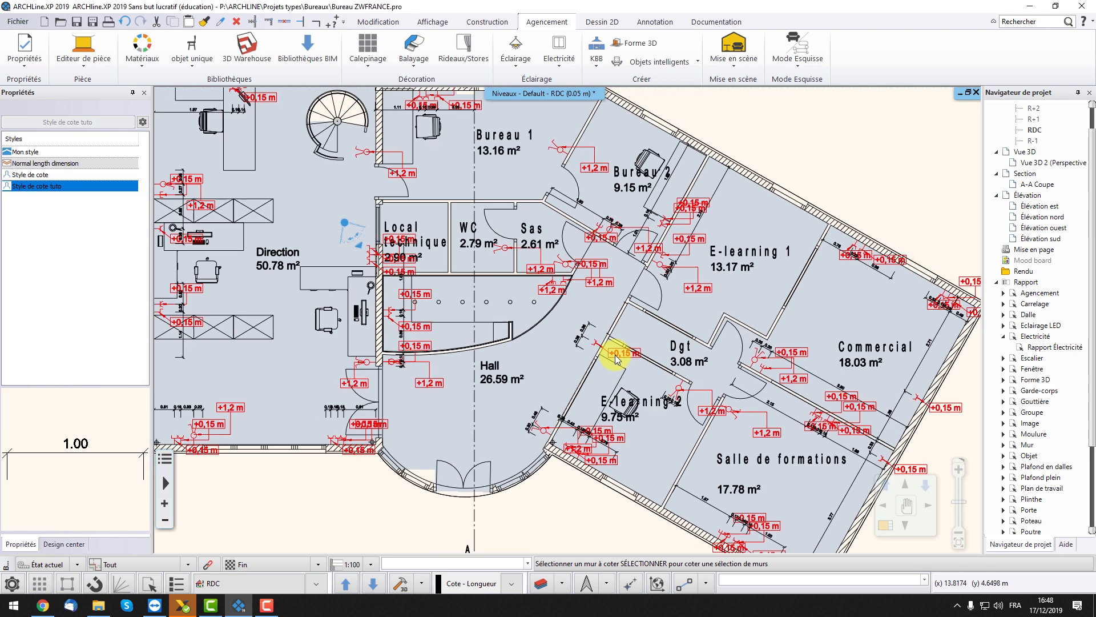
{"action": "scroll", "coordinate": [745, 300], "scroll_direction": "down", "scroll_amount": 1}
{"action": "key", "text": "Escape"}
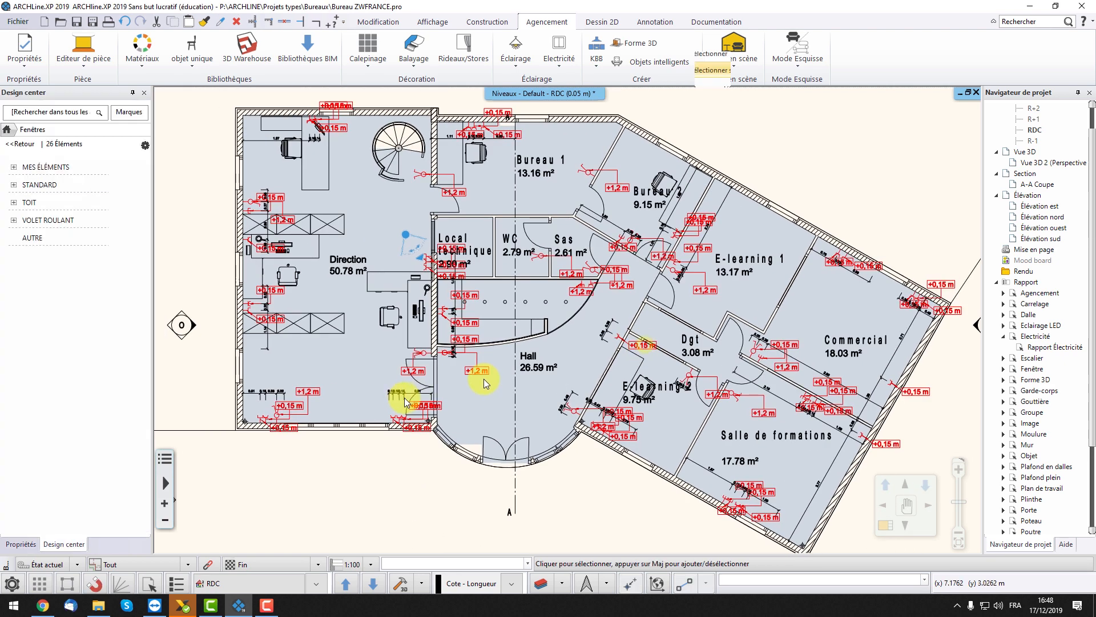
Step: Select all dimensions similar to the one in the Direction room's lower corner and assign them to the Electricité layer
{"action": "scroll", "coordinate": [408, 393], "scroll_direction": "up", "scroll_amount": 3}
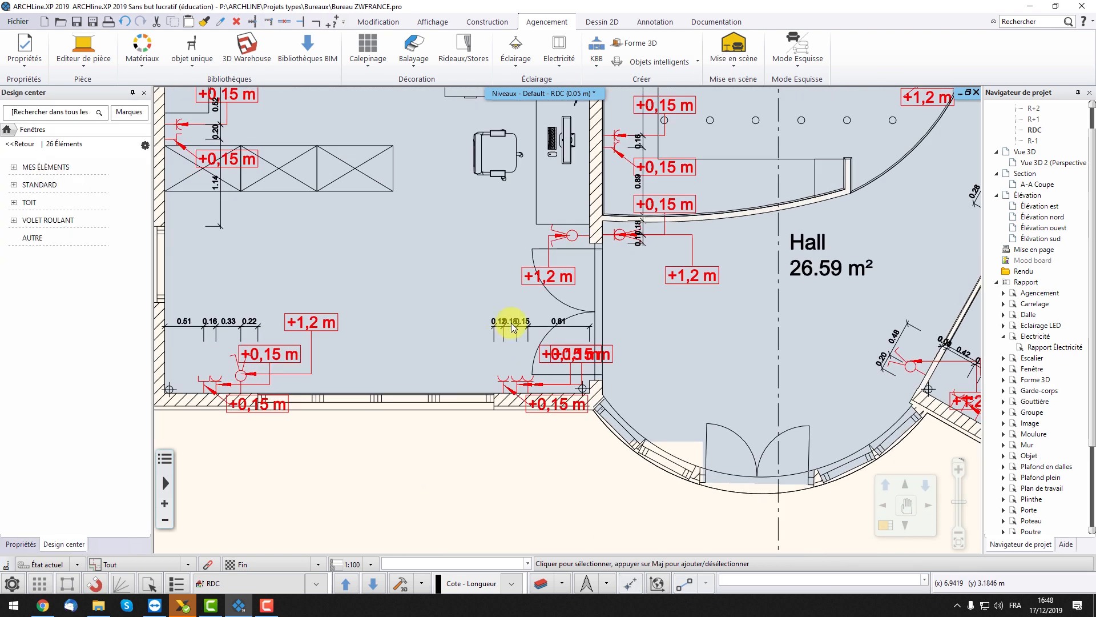
{"action": "left_click", "coordinate": [509, 328]}
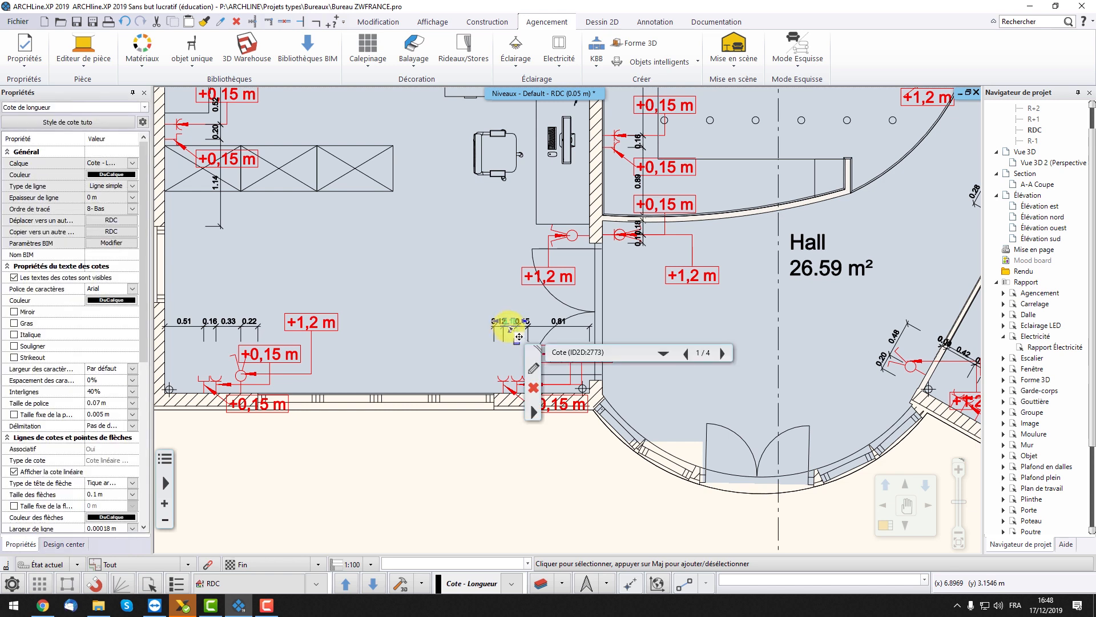
{"action": "right_click", "coordinate": [510, 329]}
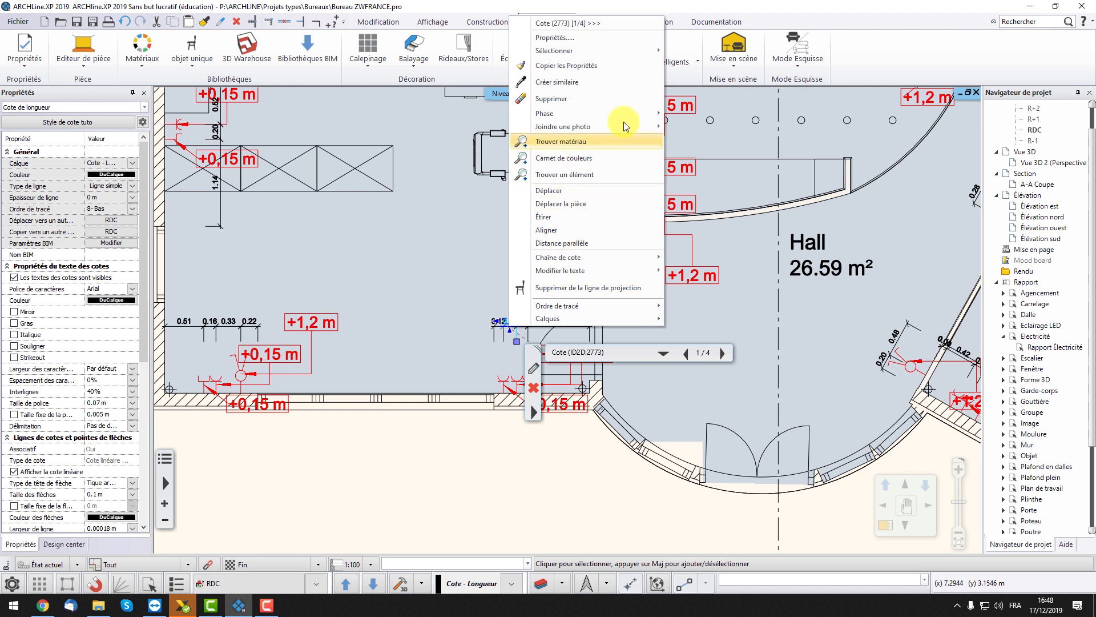
{"action": "mouse_move", "coordinate": [620, 52]}
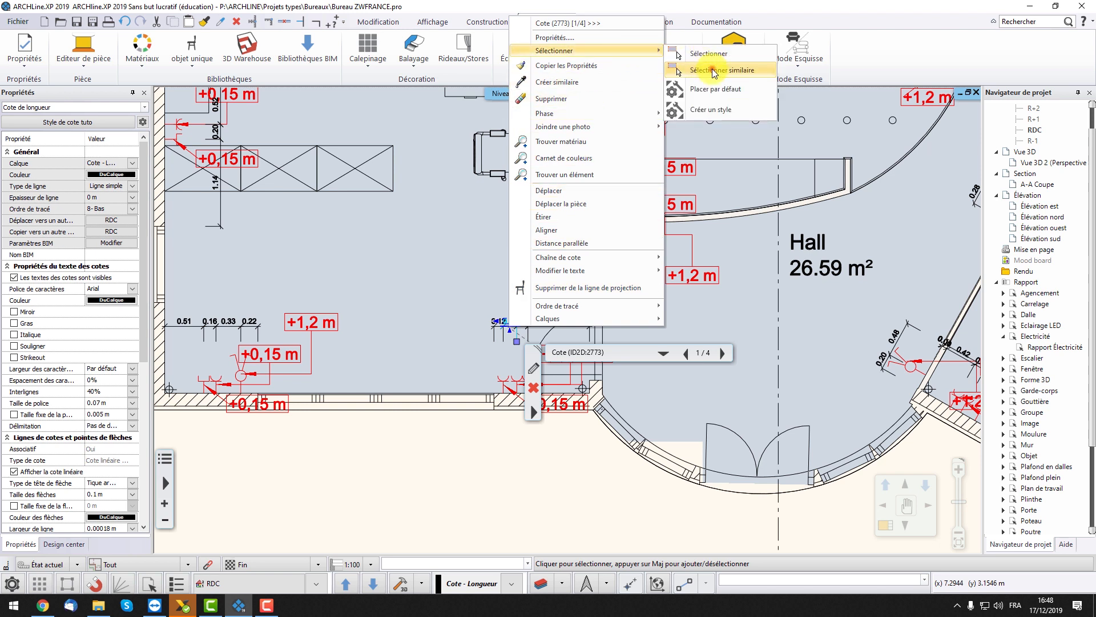
{"action": "left_click", "coordinate": [711, 68]}
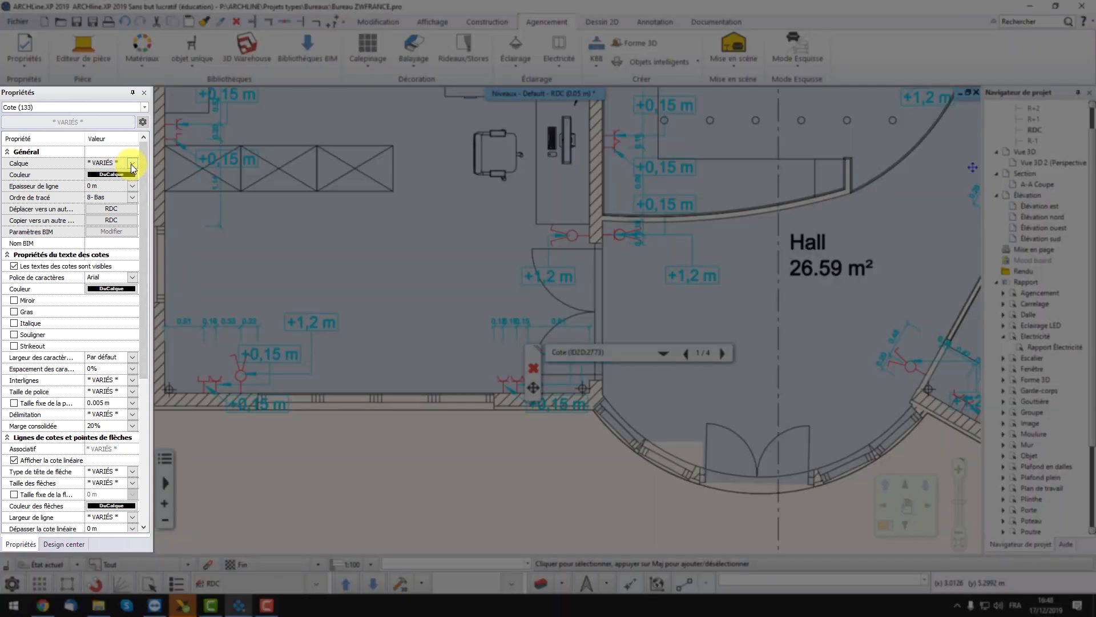
{"action": "left_click", "coordinate": [132, 164]}
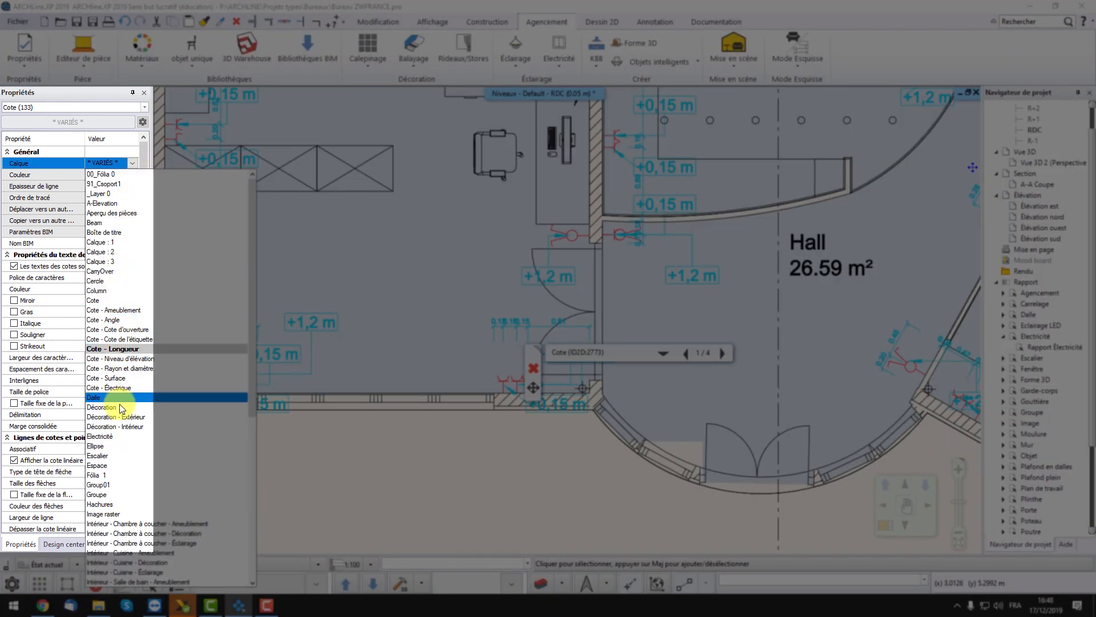
{"action": "left_click", "coordinate": [112, 436]}
{"action": "left_click", "coordinate": [412, 468]}
{"action": "left_click", "coordinate": [538, 452]}
{"action": "scroll", "coordinate": [756, 331], "scroll_direction": "down", "scroll_amount": 4}
{"action": "middle_click_drag", "start_coordinate": [769, 321], "coordinate": [594, 402]}
{"action": "scroll", "coordinate": [613, 402], "scroll_direction": "down", "scroll_amount": 1}
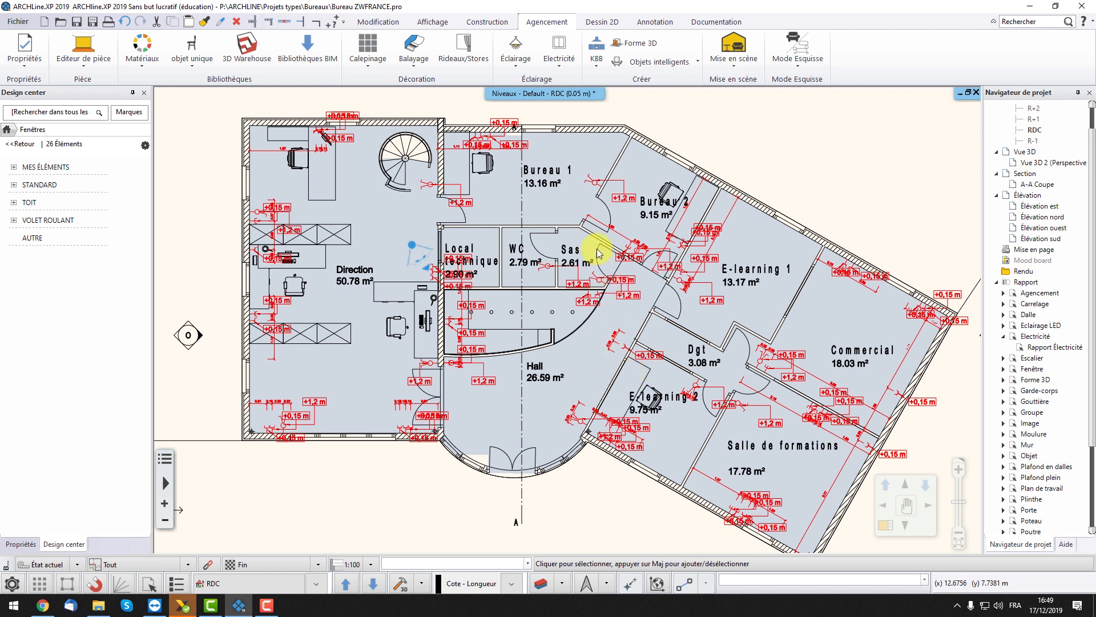
{"action": "middle_click_drag", "start_coordinate": [601, 252], "coordinate": [599, 275]}
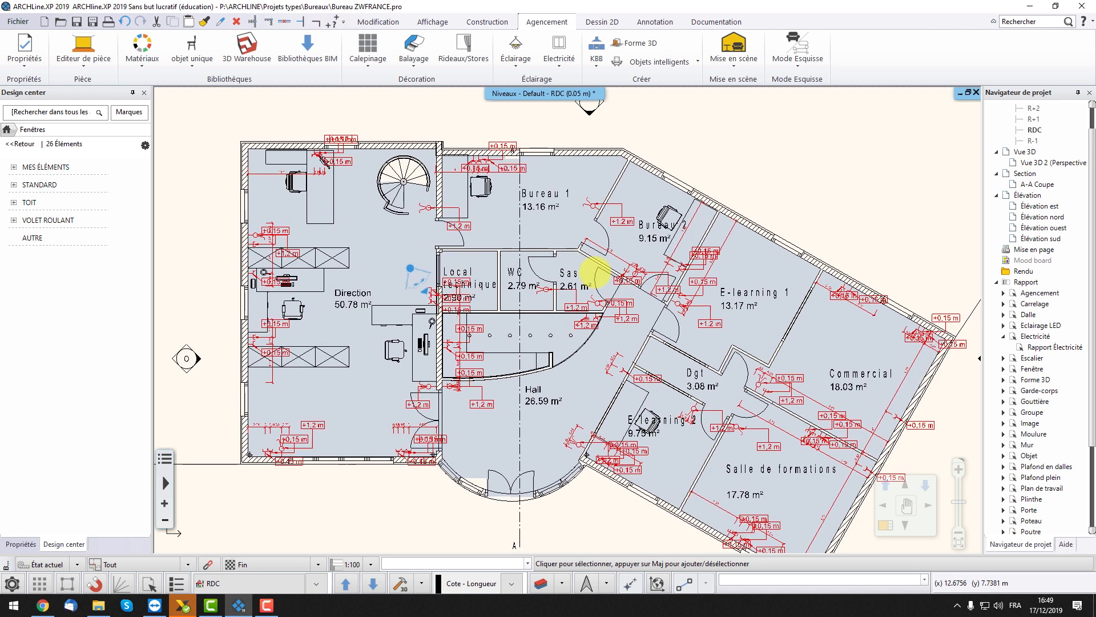
{"action": "left_click", "coordinate": [717, 23]}
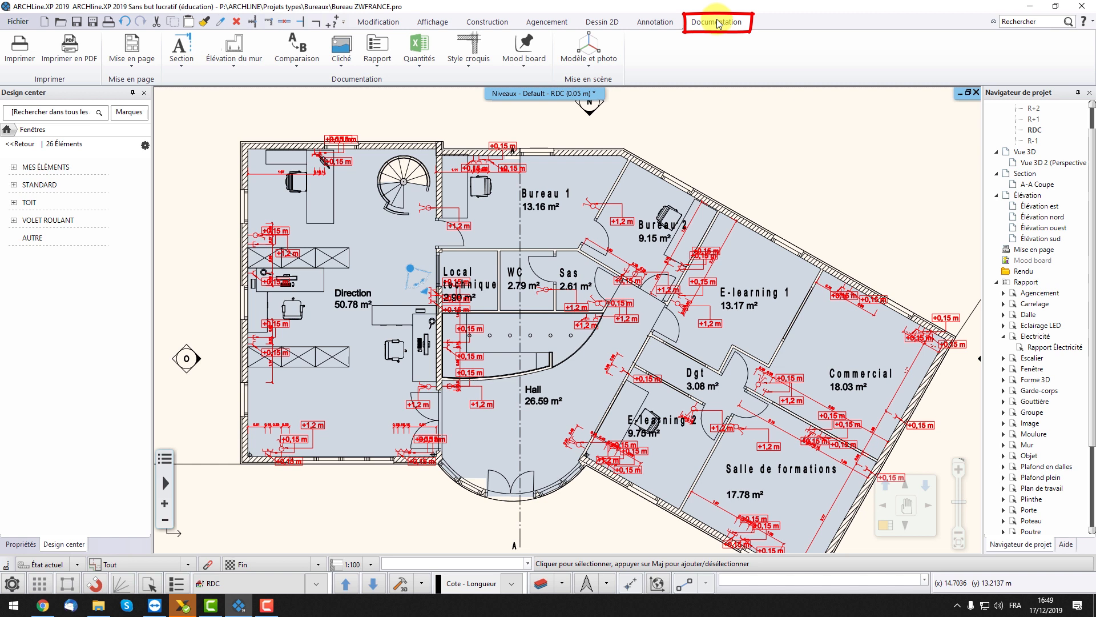
{"action": "left_click", "coordinate": [419, 66]}
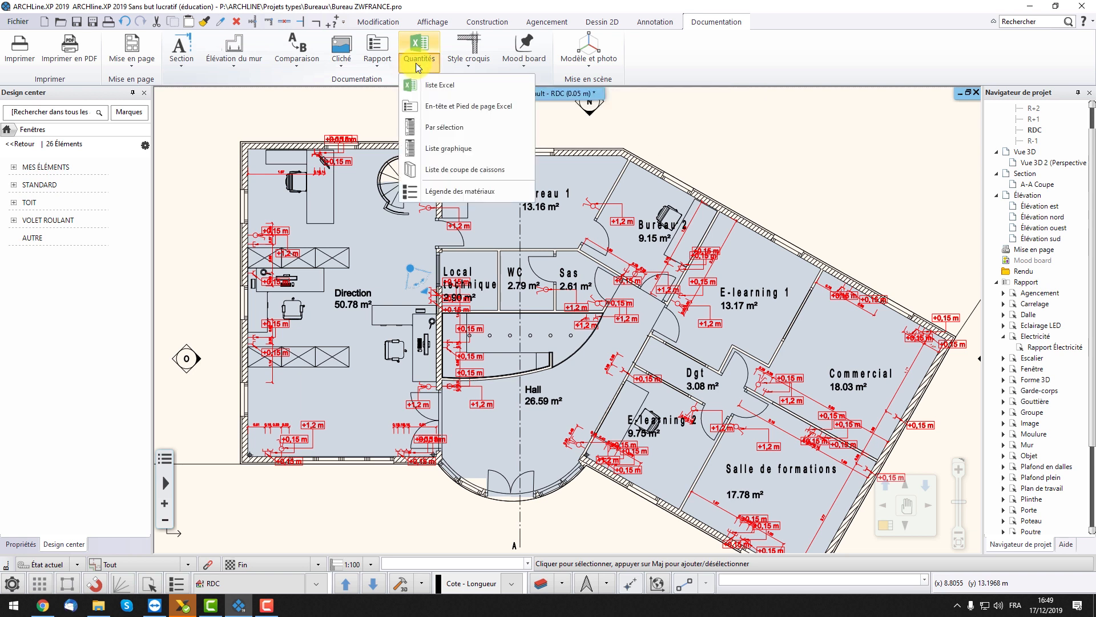
{"action": "left_click", "coordinate": [431, 85]}
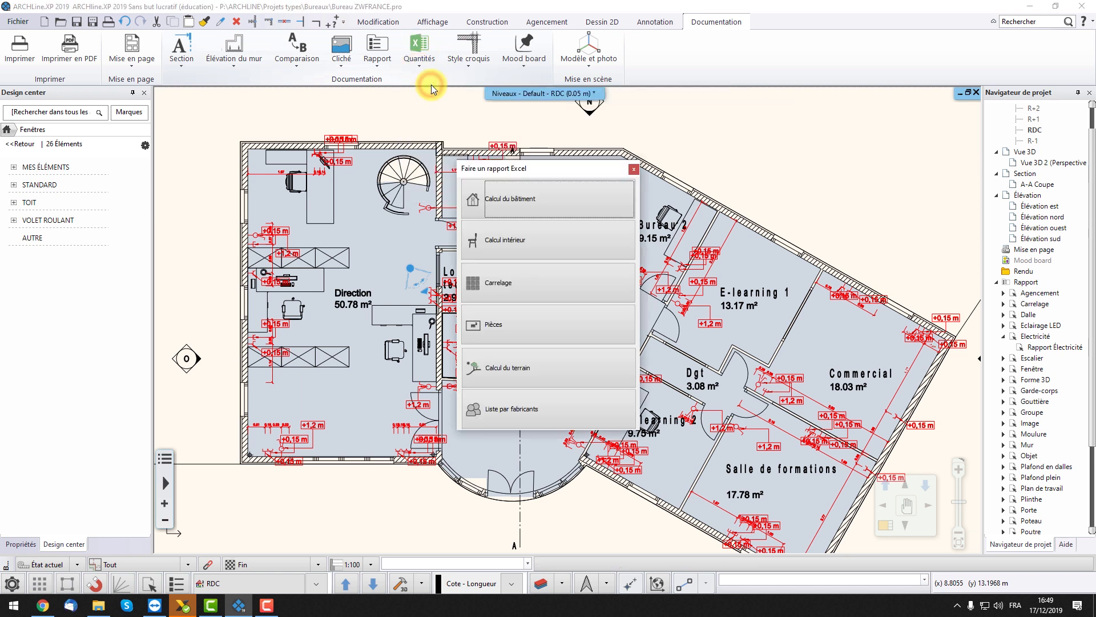
{"action": "left_click", "coordinate": [502, 242]}
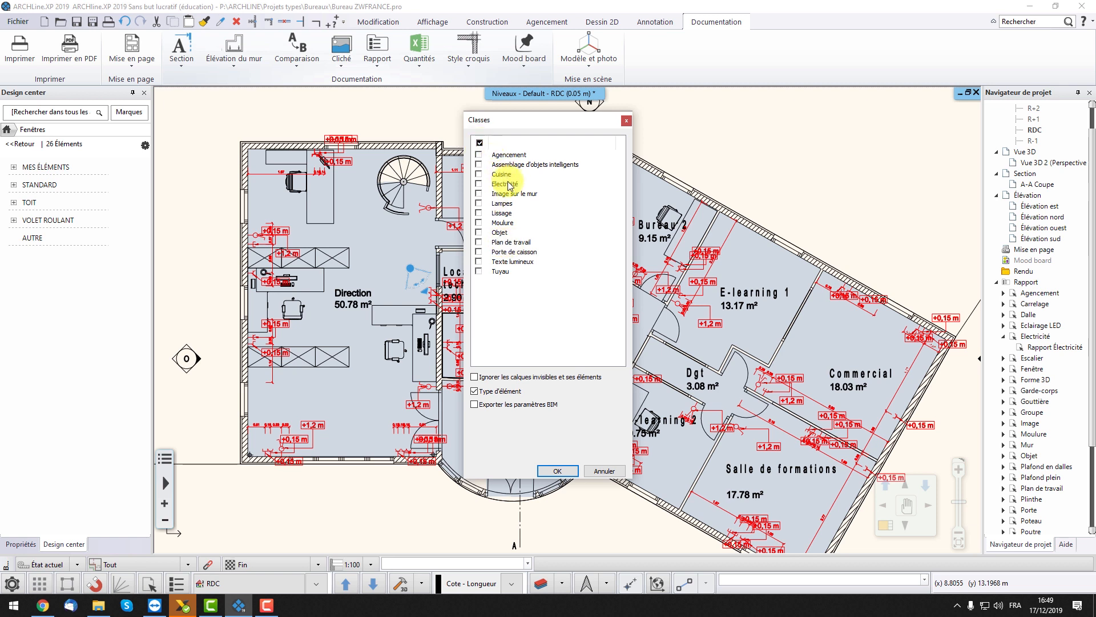
{"action": "left_click", "coordinate": [479, 183]}
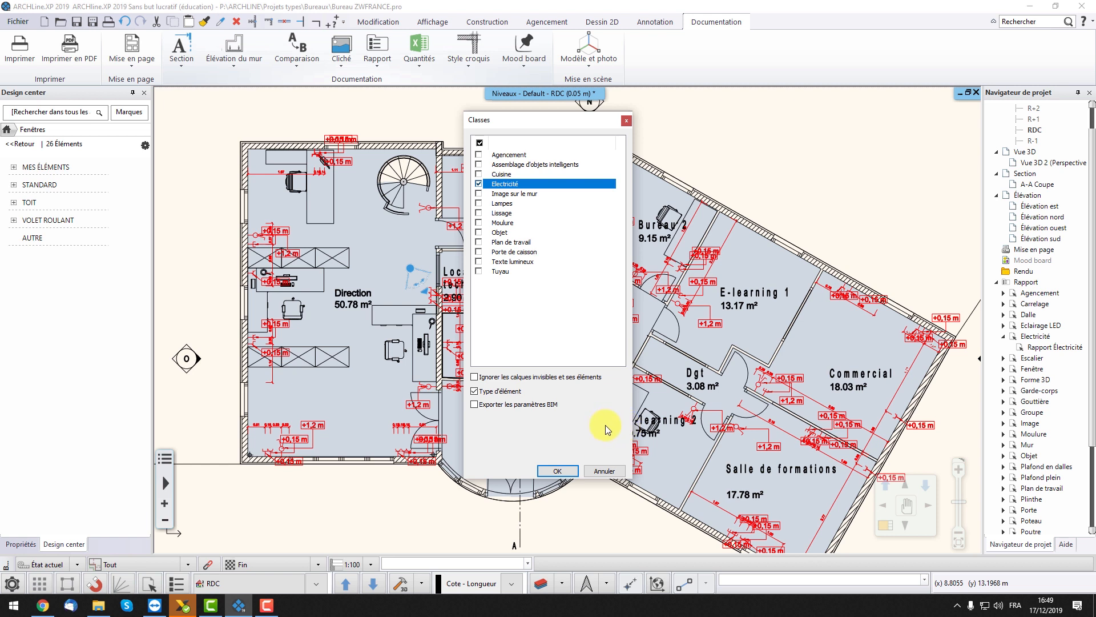
{"action": "left_click", "coordinate": [606, 472]}
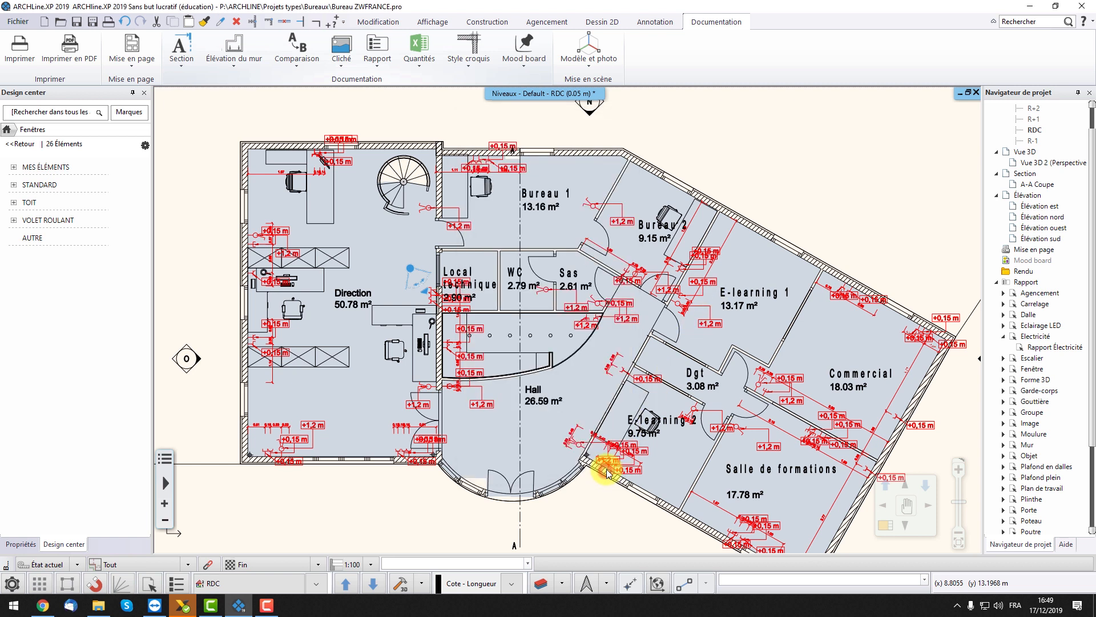
Step: Define a report for the Intérieur discipline and Electricité type, using Rapport Électricité, and accept its parameters
{"action": "left_click", "coordinate": [378, 64]}
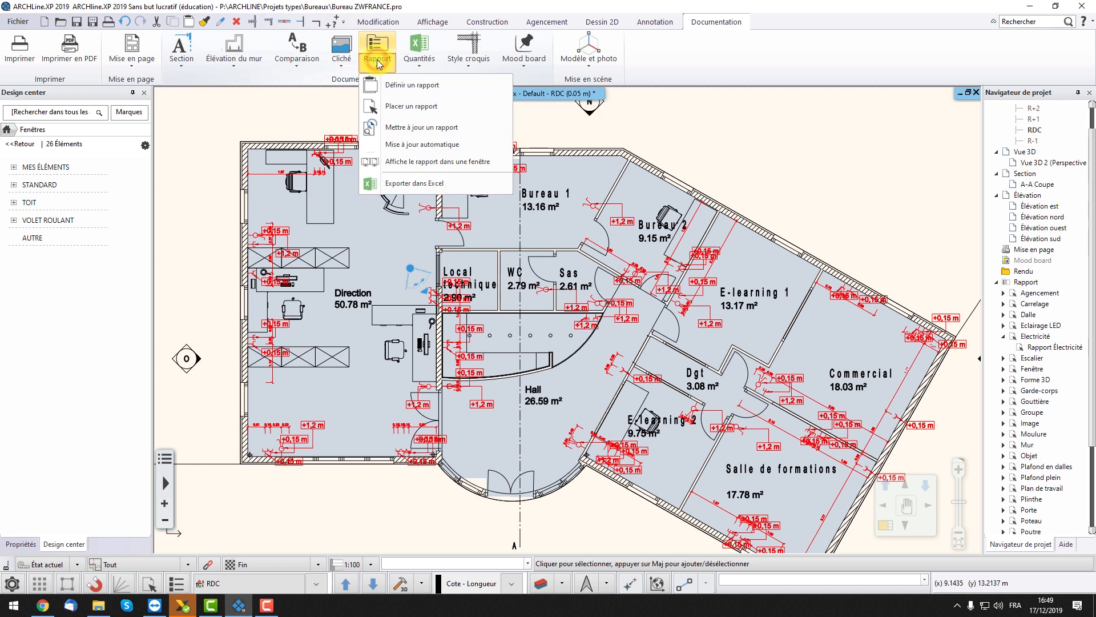
{"action": "left_click", "coordinate": [394, 86]}
{"action": "left_click", "coordinate": [317, 194]}
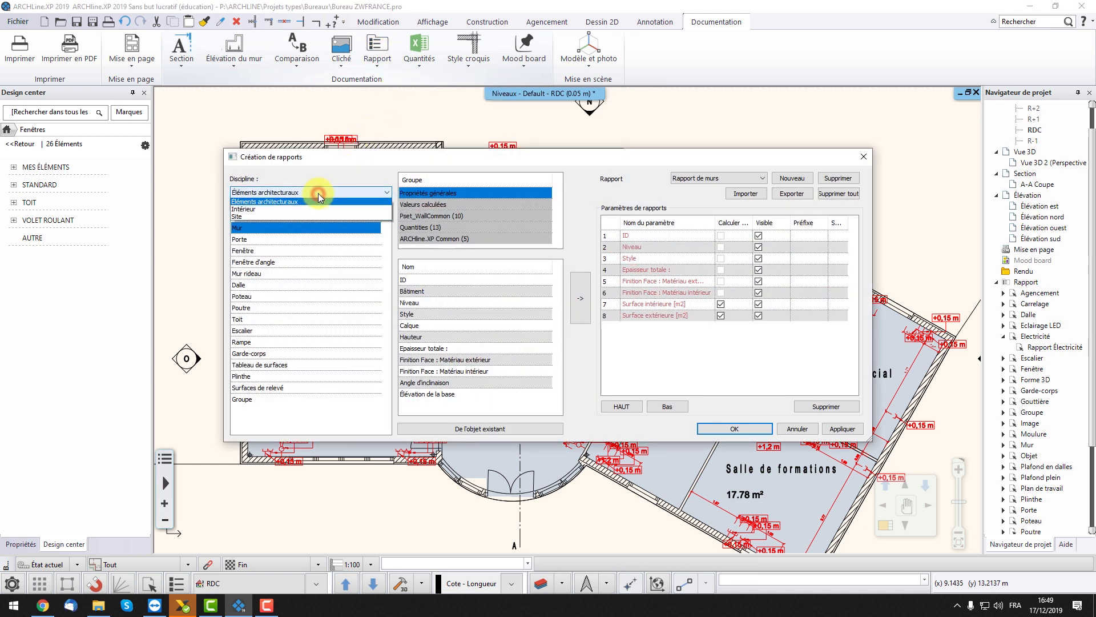
{"action": "left_click", "coordinate": [299, 213]}
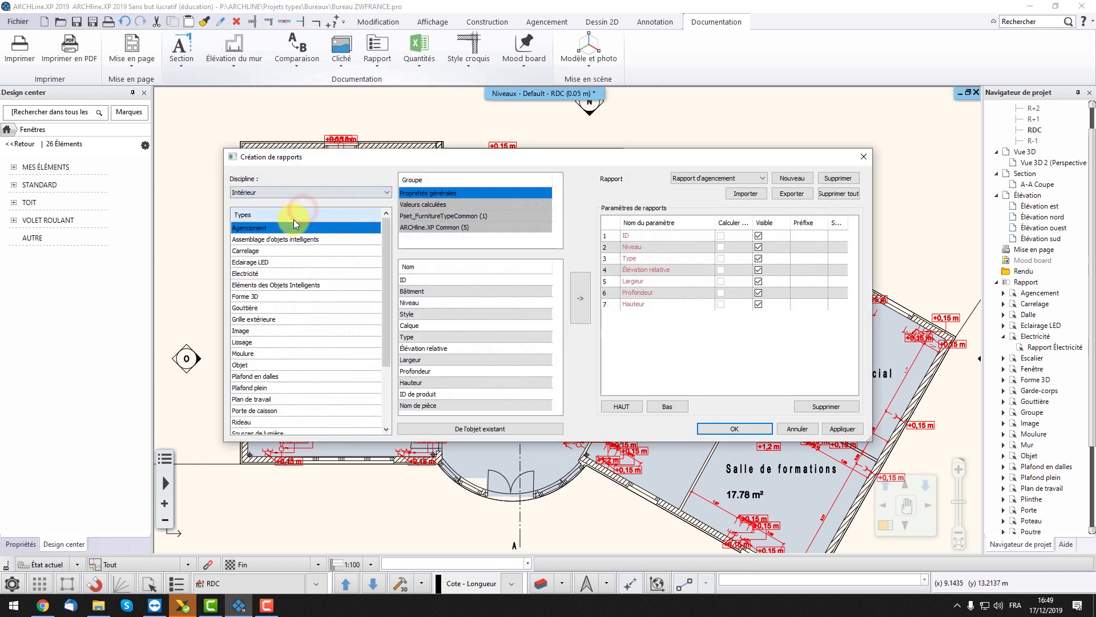
{"action": "left_click", "coordinate": [255, 277]}
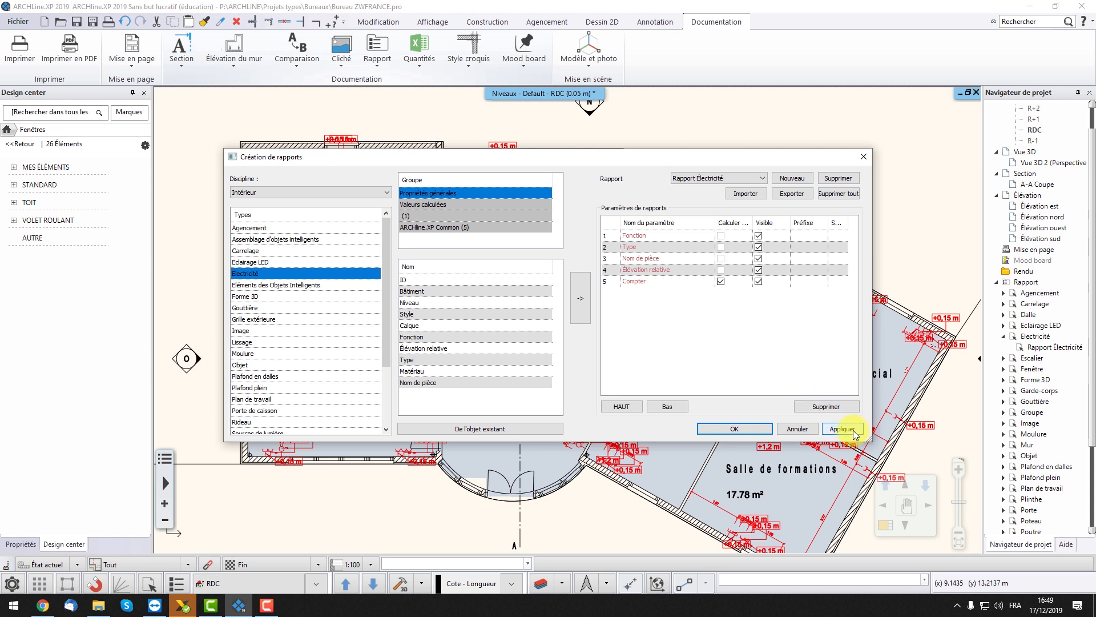
{"action": "left_click", "coordinate": [768, 431]}
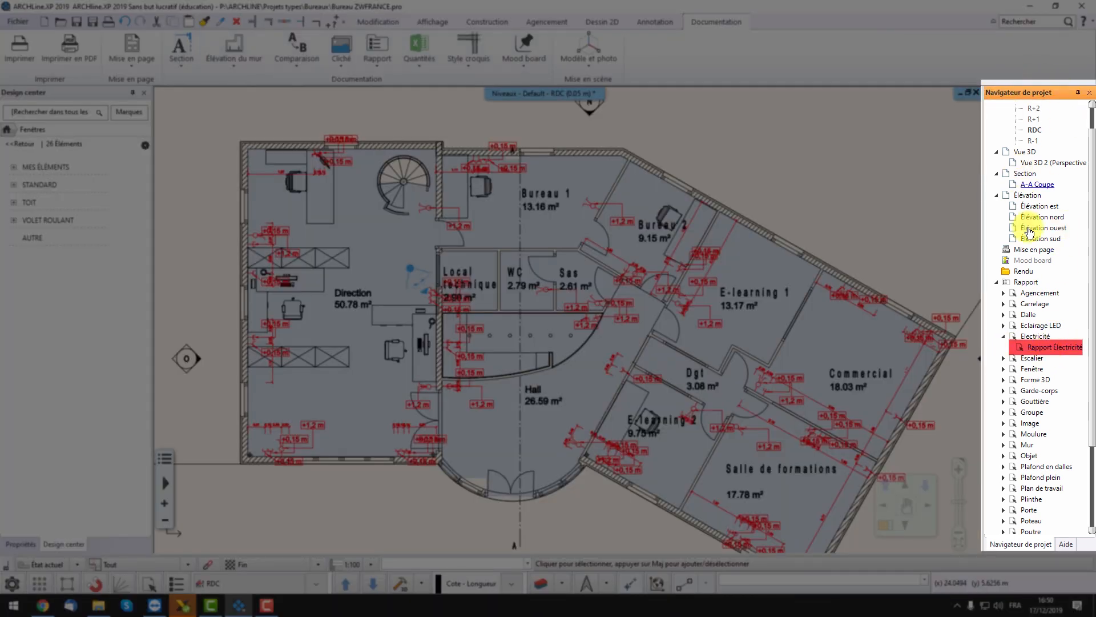
Step: Place the Rapport Électricité above the floor plan, covering all floors, sorted by Fonction in ascending order with totals and title
{"action": "scroll", "coordinate": [743, 229], "scroll_direction": "down", "scroll_amount": 3}
{"action": "left_click", "coordinate": [1041, 348]}
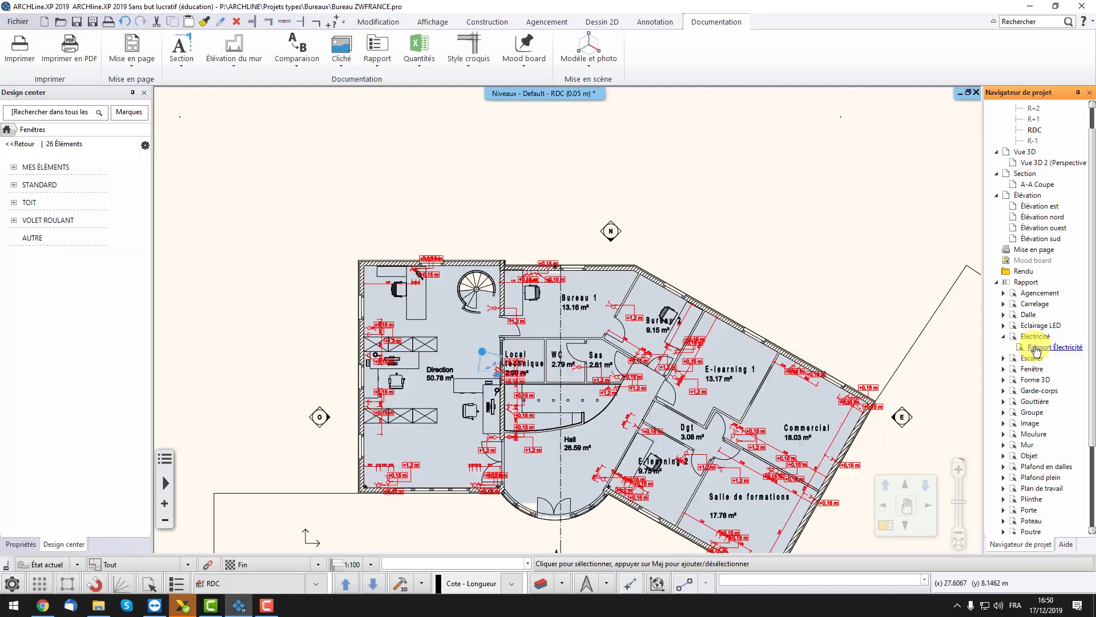
{"action": "left_click_drag", "start_coordinate": [1041, 350], "coordinate": [938, 281]}
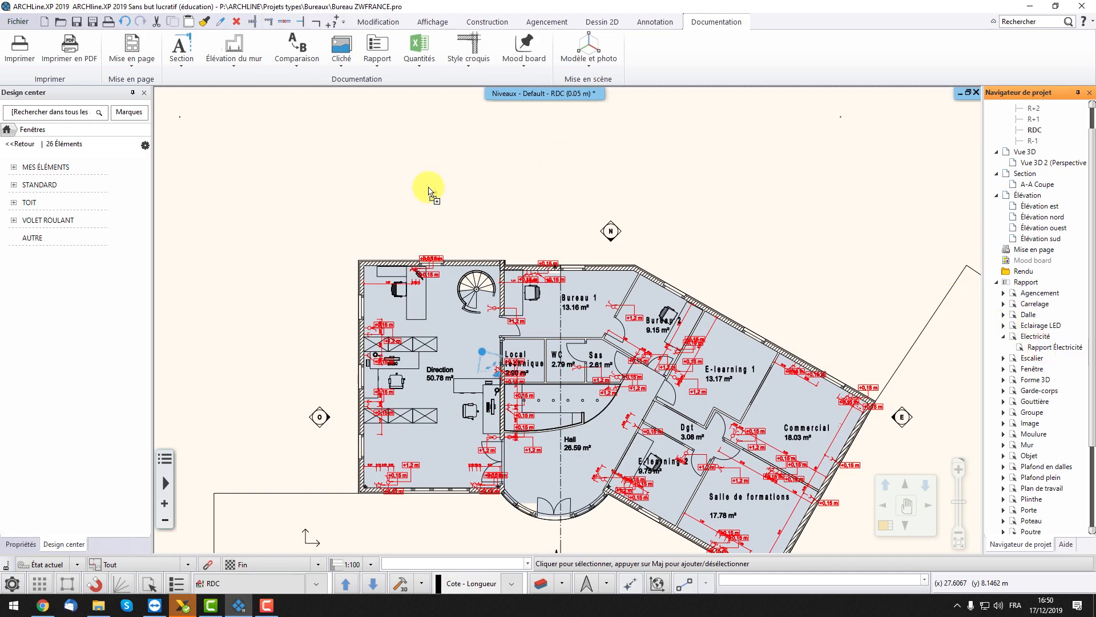
{"action": "left_click_drag", "start_coordinate": [426, 192], "coordinate": [429, 190]}
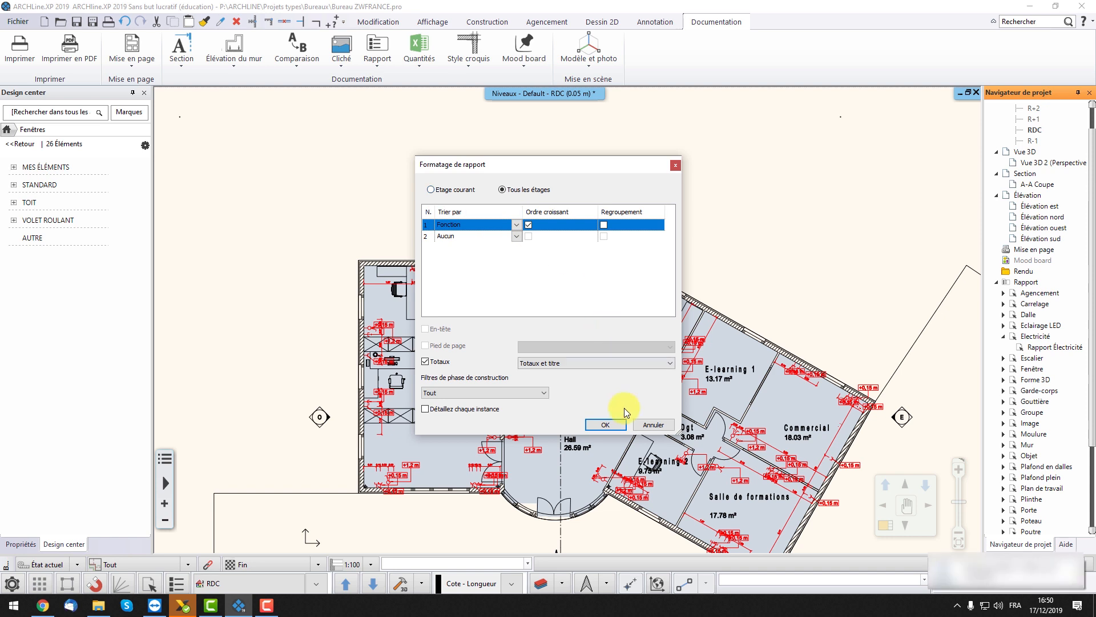
{"action": "left_click", "coordinate": [605, 424]}
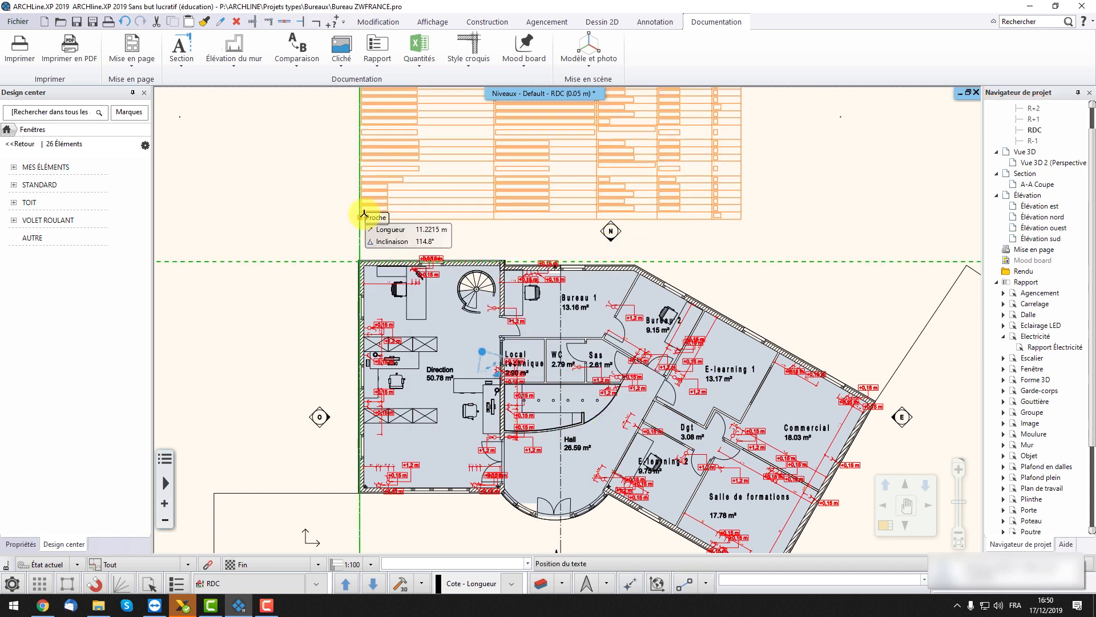
{"action": "left_click", "coordinate": [361, 206]}
Step: Examine the placed electrical report's functions, types, room names, relative elevations, counts and total
{"action": "scroll", "coordinate": [785, 183], "scroll_direction": "up", "scroll_amount": 5}
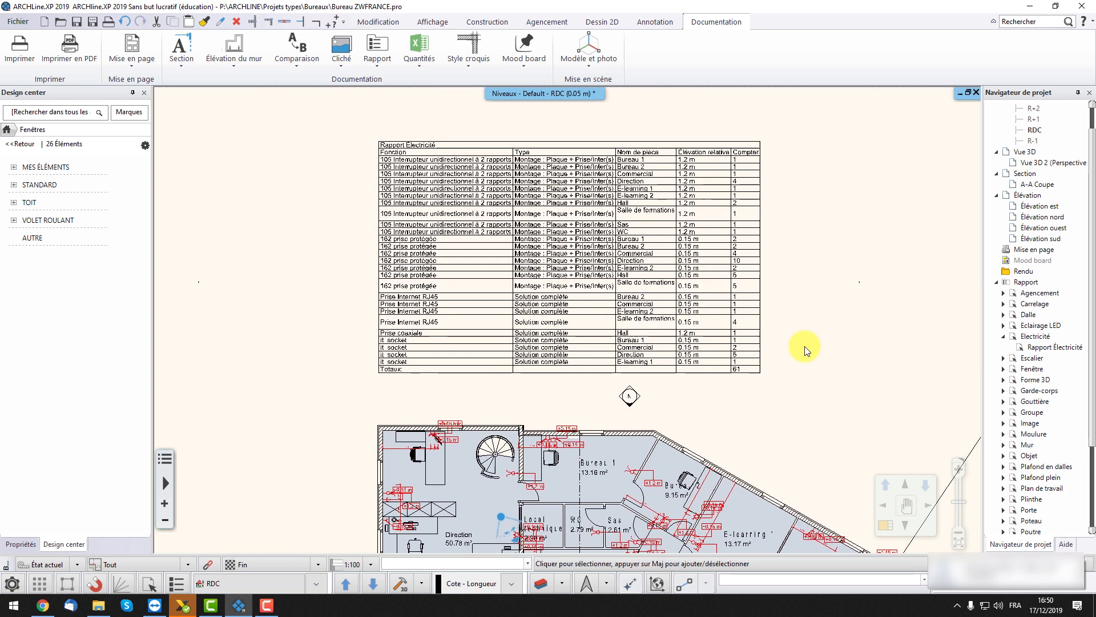
{"action": "scroll", "coordinate": [631, 244], "scroll_direction": "down", "scroll_amount": 2}
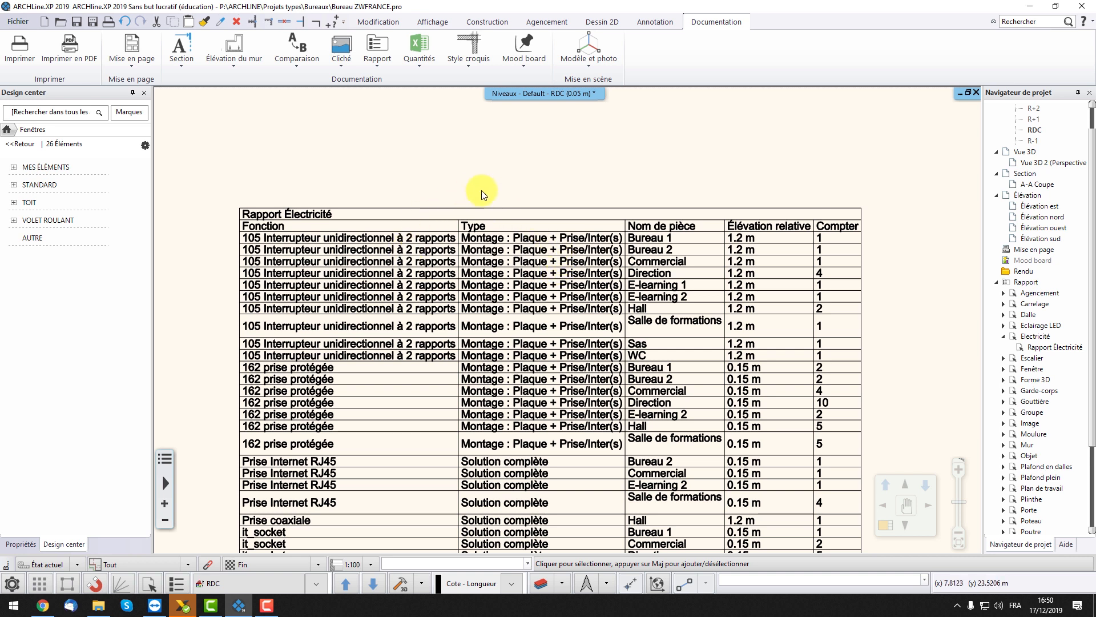
{"action": "scroll", "coordinate": [642, 226], "scroll_direction": "up", "scroll_amount": 2}
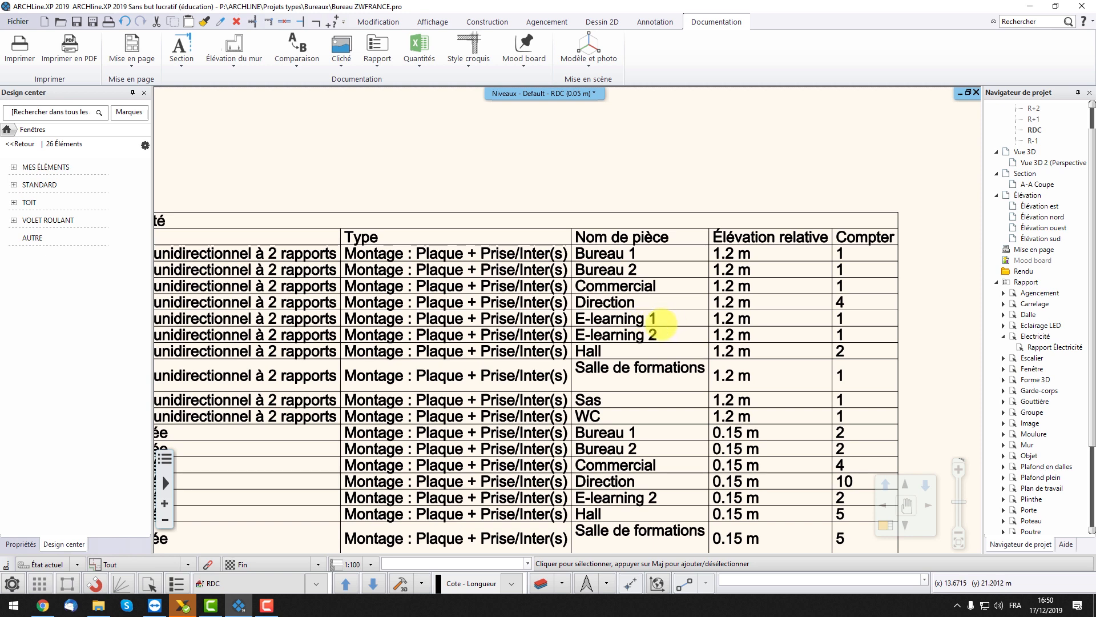
{"action": "middle_click_drag", "start_coordinate": [666, 324], "coordinate": [614, 321]}
{"action": "scroll", "coordinate": [691, 340], "scroll_direction": "down", "scroll_amount": 4}
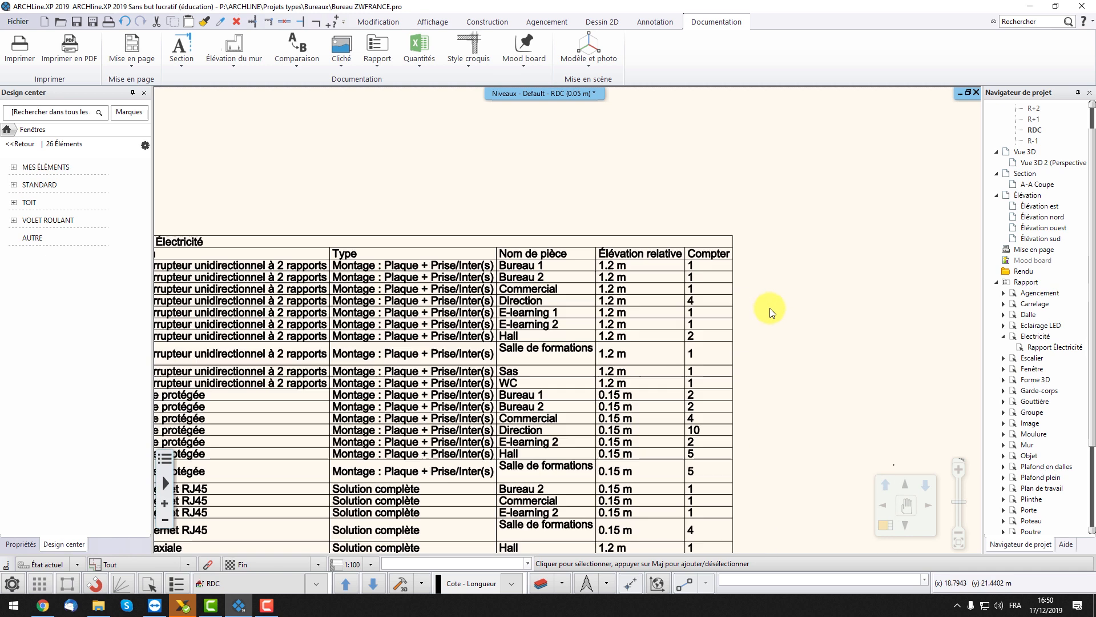
{"action": "scroll", "coordinate": [727, 318], "scroll_direction": "up", "scroll_amount": 3}
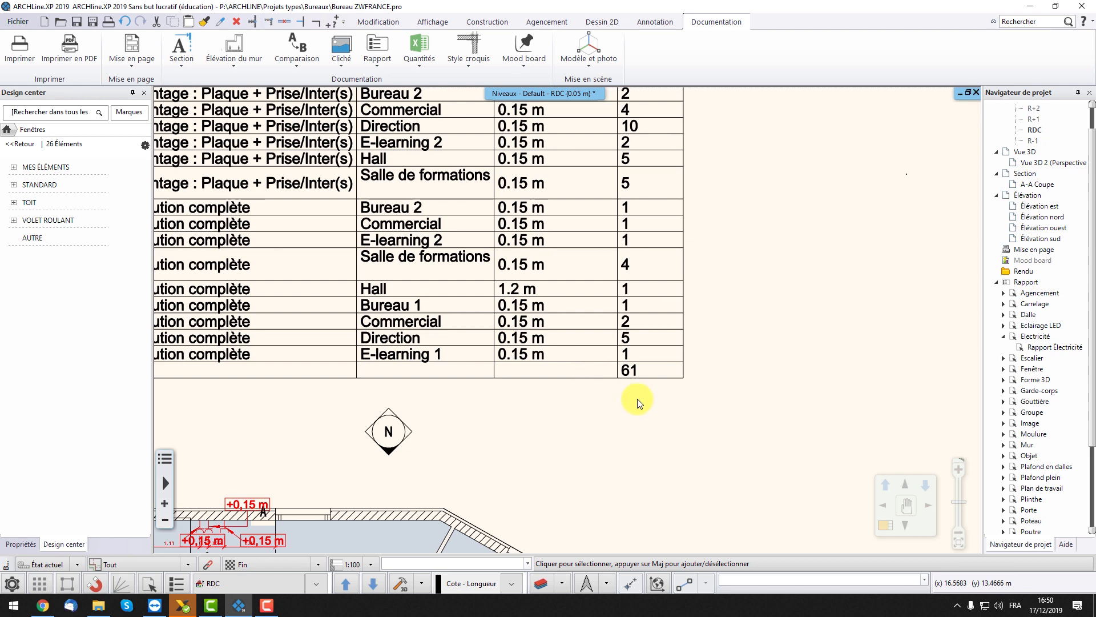
{"action": "scroll", "coordinate": [635, 386], "scroll_direction": "down", "scroll_amount": 4}
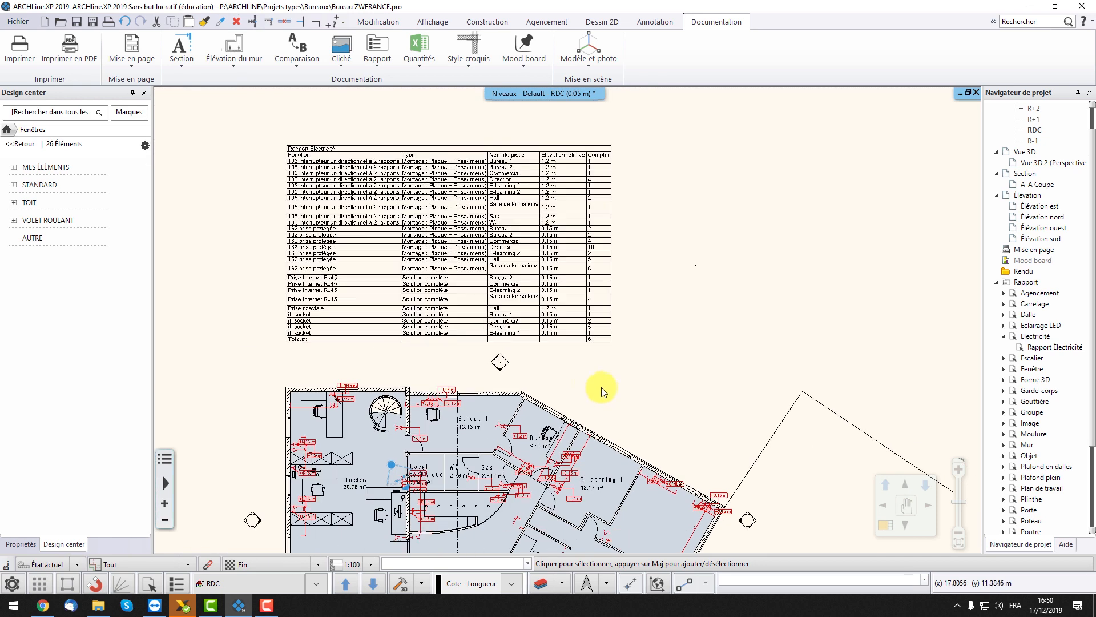
Step: Assign the electrical report table above the plan to the Electricité layer and deselect it
{"action": "left_click", "coordinate": [608, 344]}
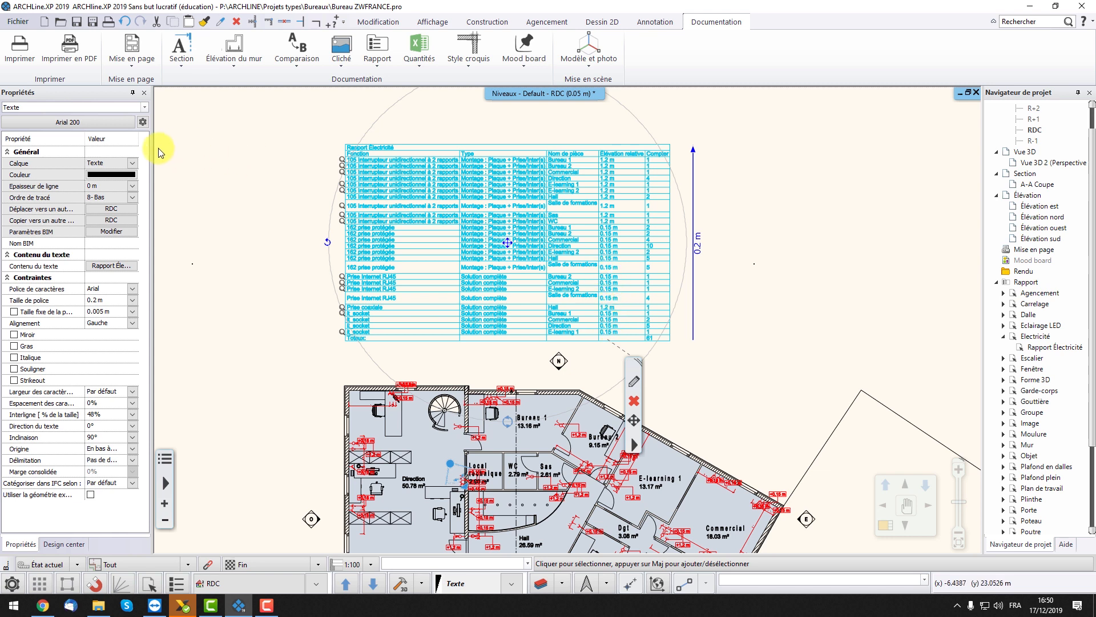
{"action": "left_click", "coordinate": [133, 165]}
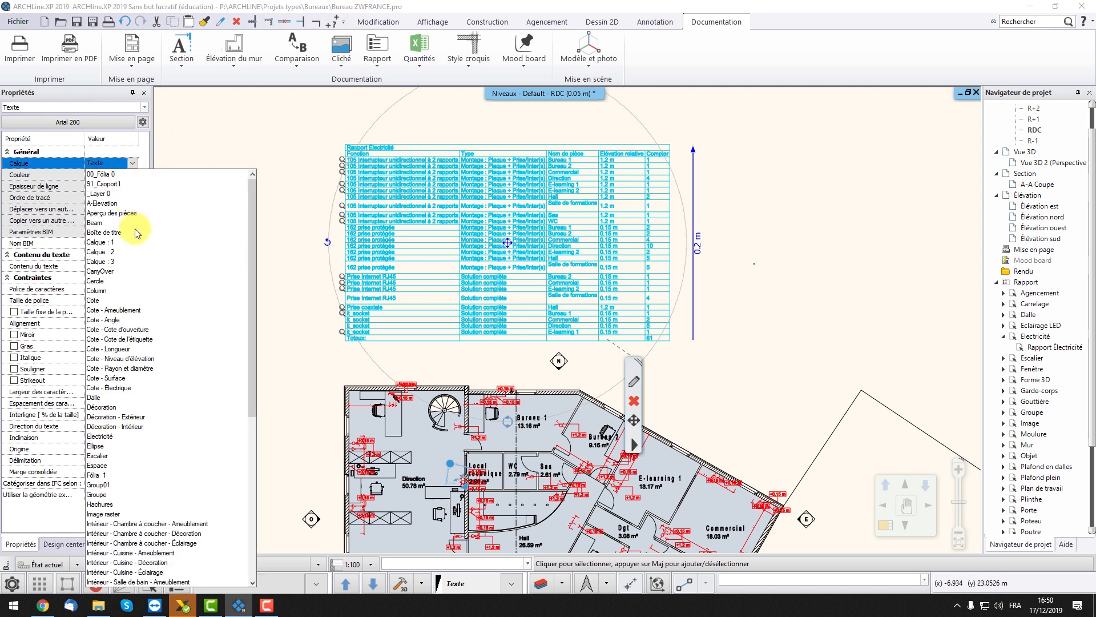
{"action": "left_click", "coordinate": [115, 438]}
{"action": "left_click", "coordinate": [737, 324]}
{"action": "scroll", "coordinate": [738, 306], "scroll_direction": "down", "scroll_amount": 2}
{"action": "scroll", "coordinate": [738, 306], "scroll_direction": "up", "scroll_amount": 3}
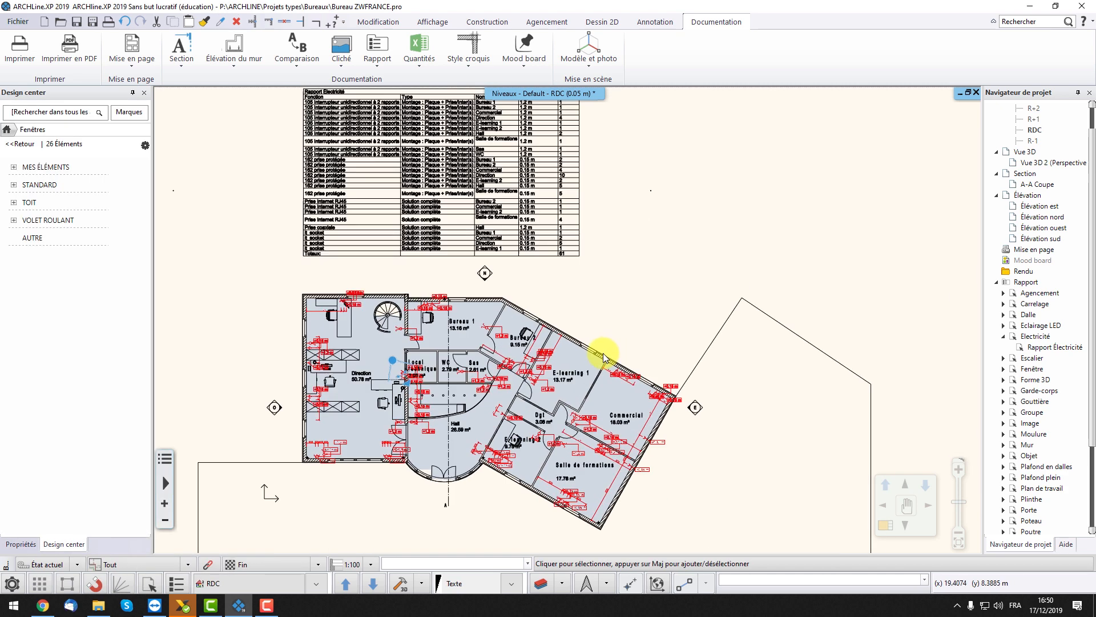
{"action": "scroll", "coordinate": [543, 342], "scroll_direction": "down", "scroll_amount": 1}
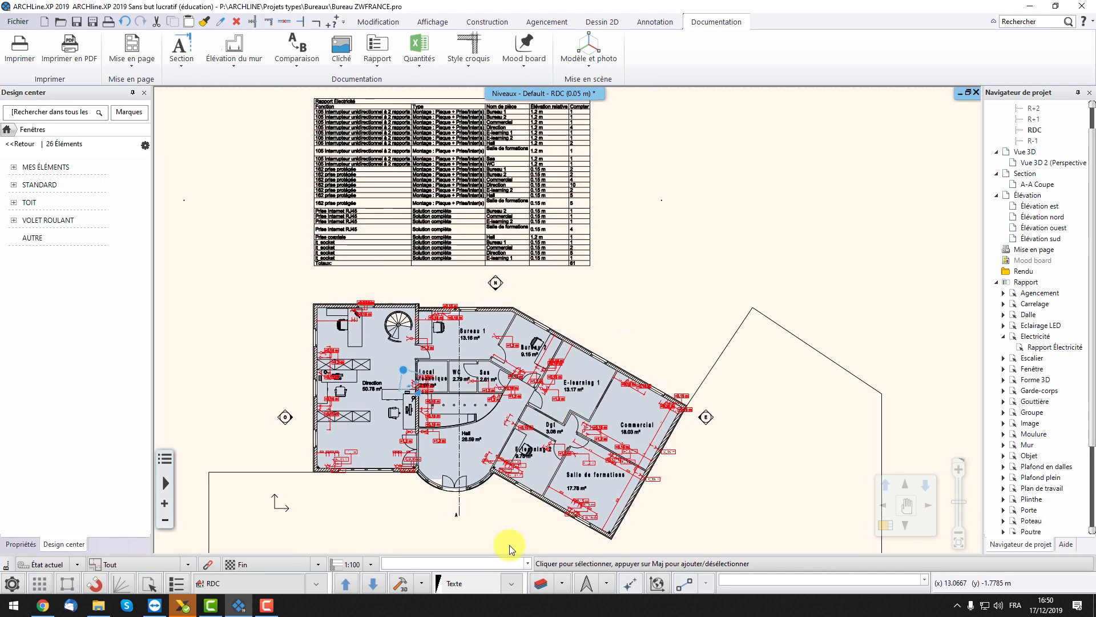
Step: Turn off the Electricité layer's visibility to hide the electrical elements, annotations and report on the plan
{"action": "left_click", "coordinate": [511, 584]}
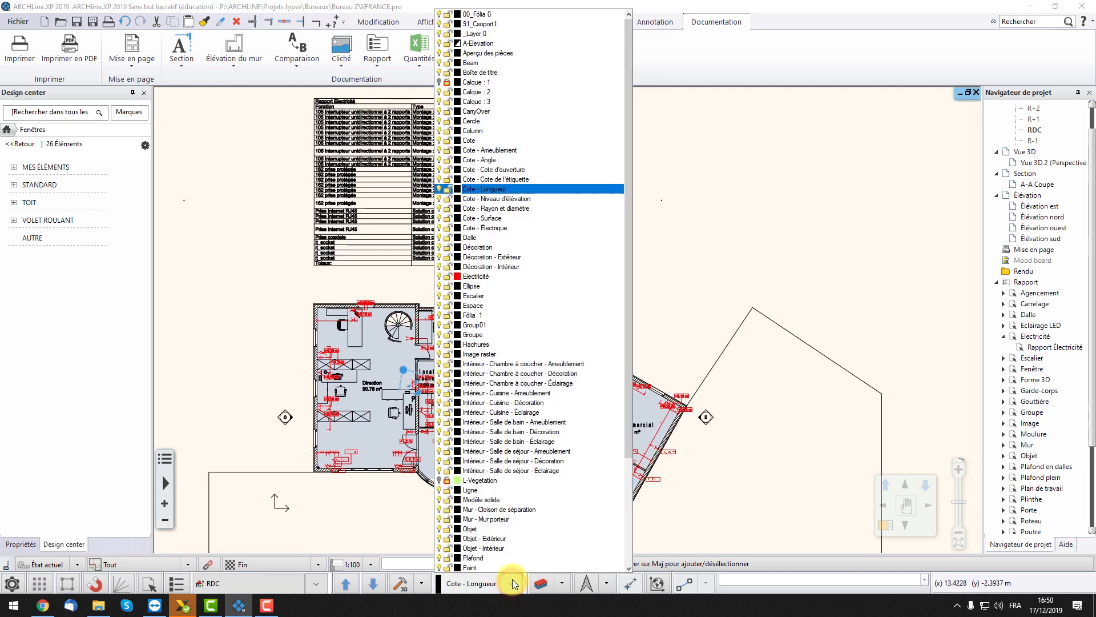
{"action": "left_click", "coordinate": [439, 277]}
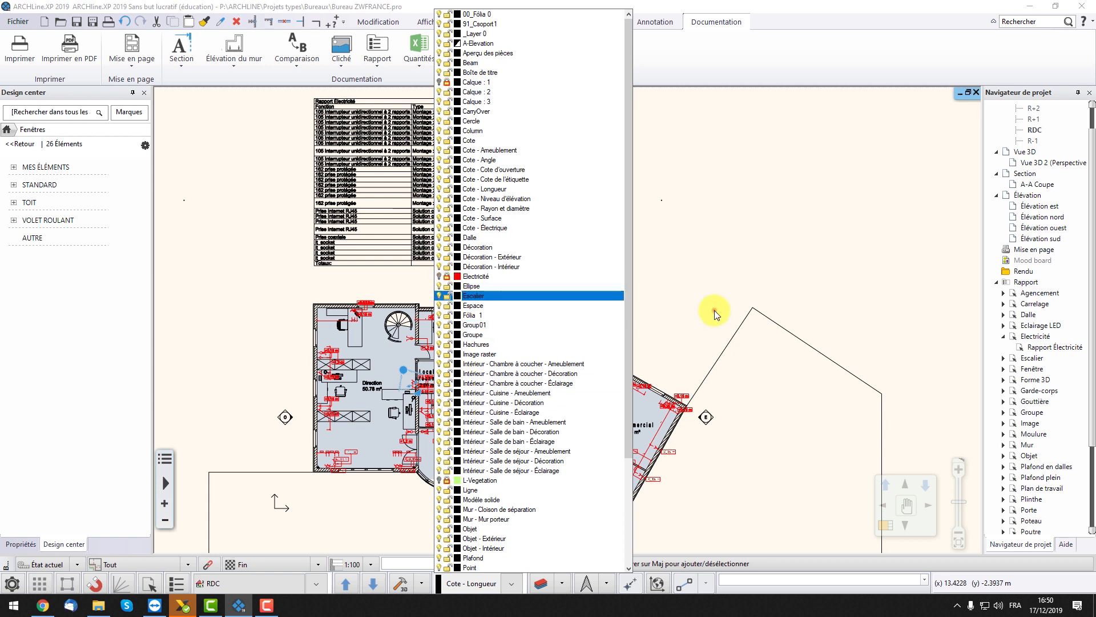
{"action": "left_click", "coordinate": [715, 310]}
{"action": "scroll", "coordinate": [492, 392], "scroll_direction": "up", "scroll_amount": 3}
{"action": "middle_click_drag", "start_coordinate": [500, 376], "coordinate": [550, 343]}
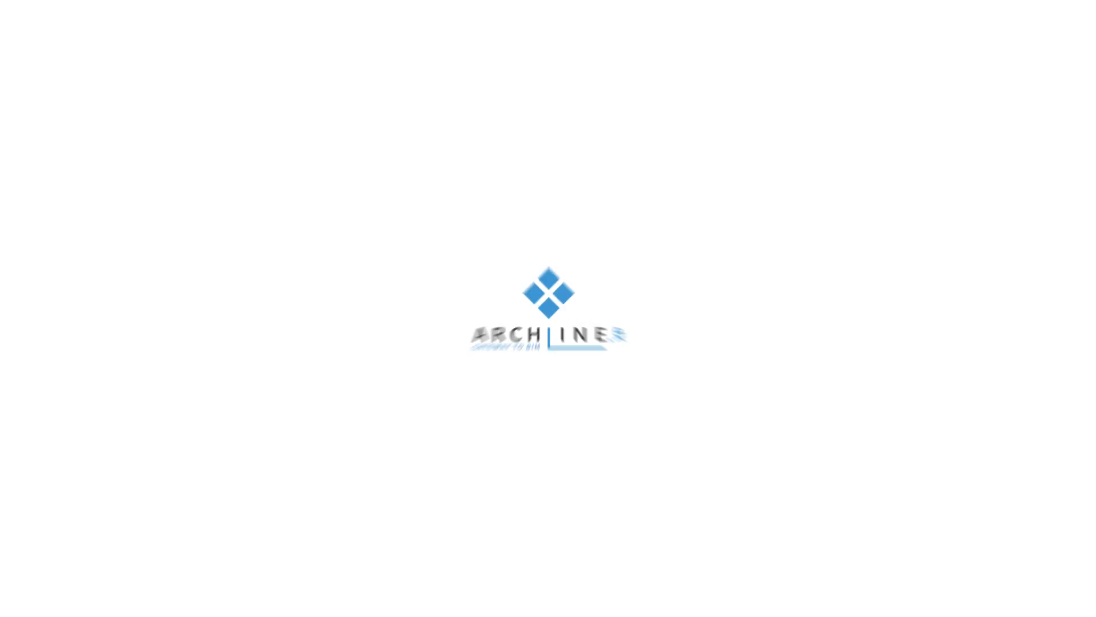